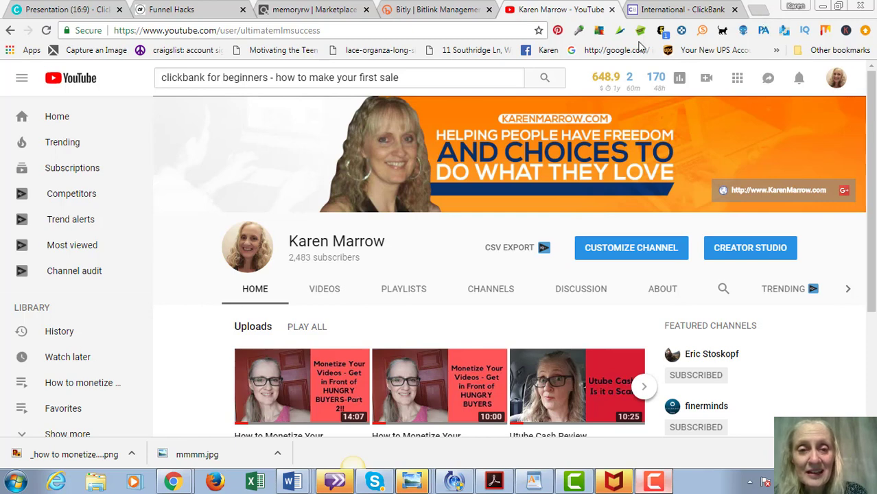
Switch to the Canva presentation and advance from the title slide to the slide about signing up for a free ClickBank account
click(72, 9)
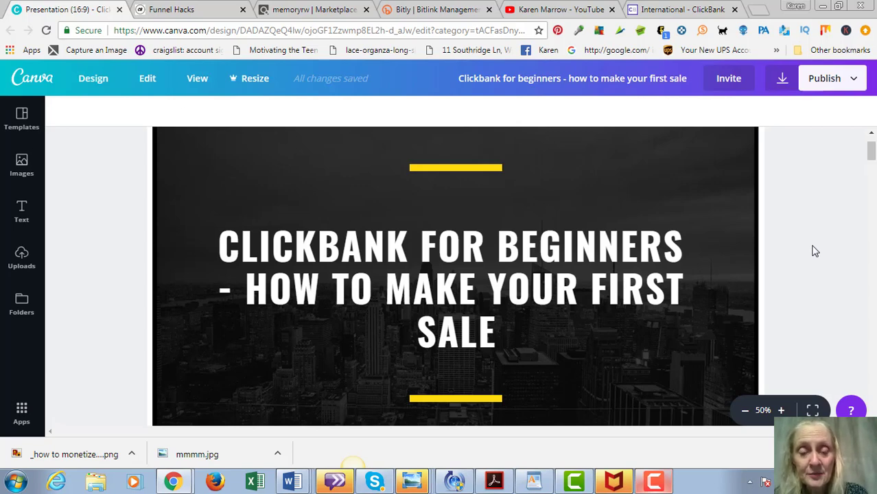
scroll(815, 251, down, 5)
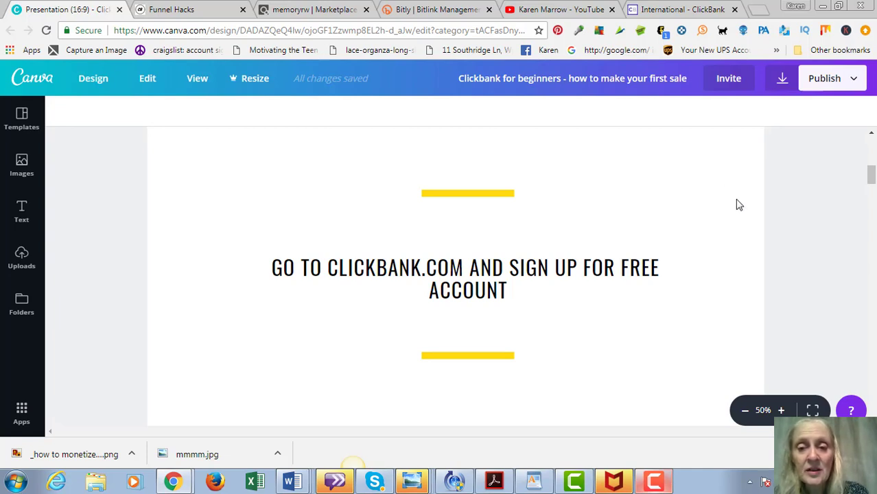
Open the account sign-up form on the ClickBank website and review its personal information fields
click(670, 13)
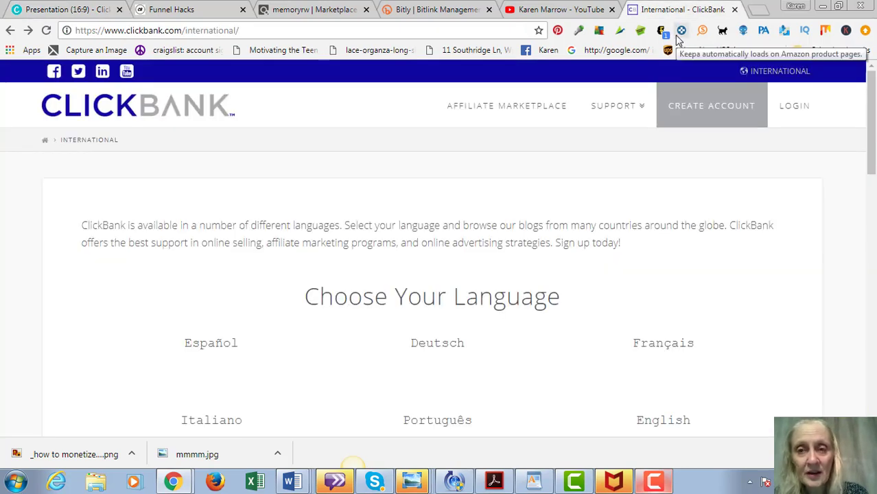
click(677, 116)
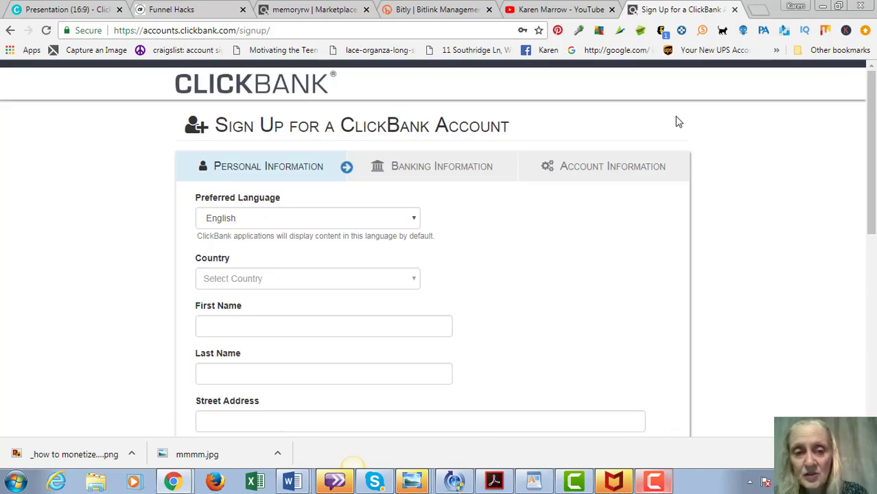
scroll(677, 122, down, 6)
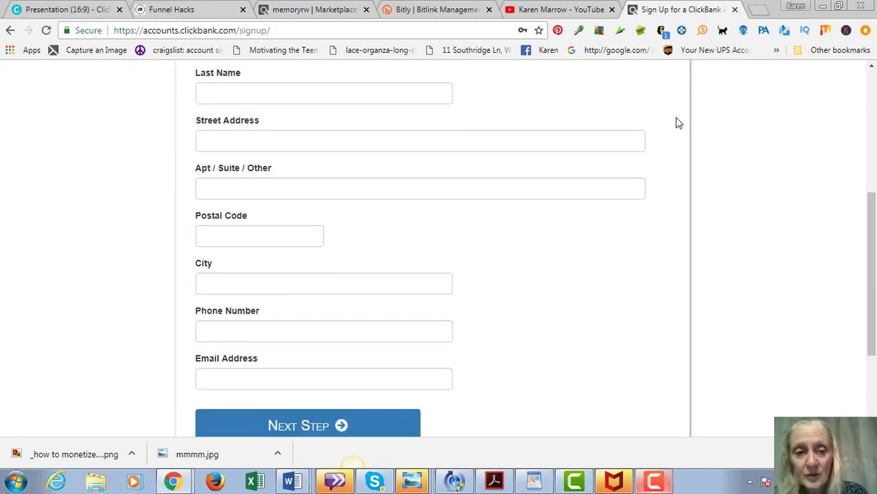
scroll(677, 122, up, 7)
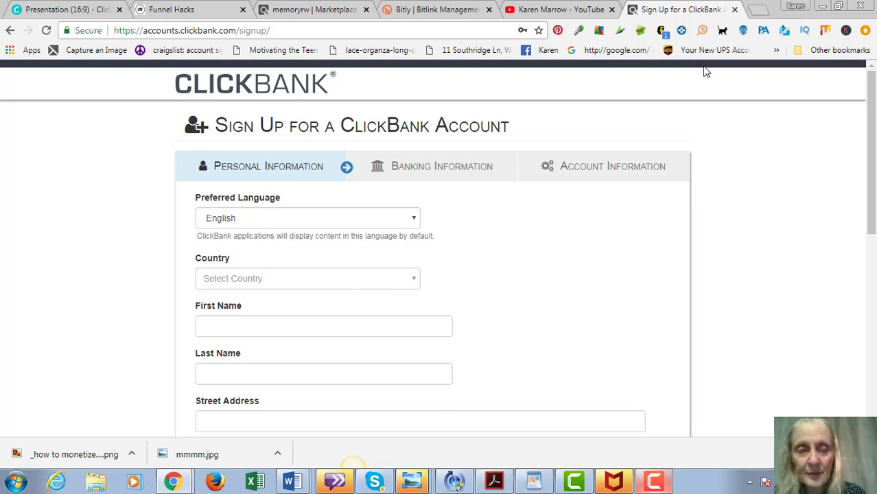
Return to the Canva presentation and show the slide about finding 10 marketplace products with gravity over 30
click(71, 9)
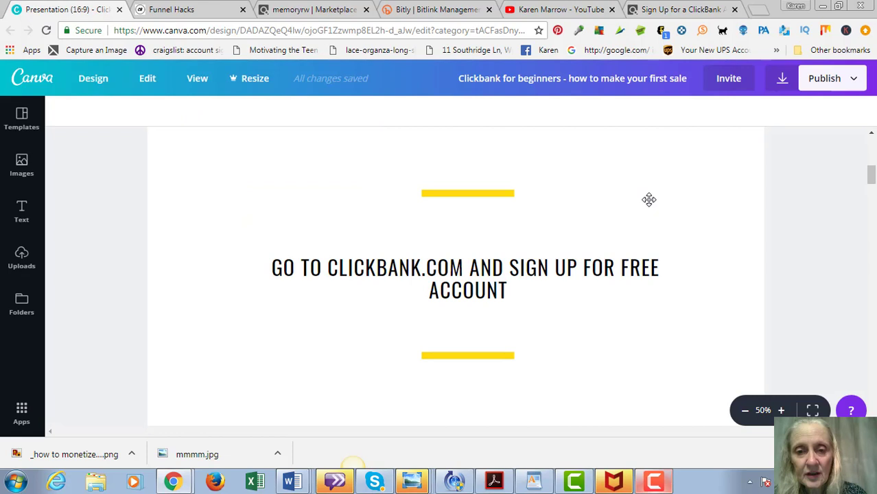
scroll(670, 216, down, 5)
scroll(672, 218, down, 3)
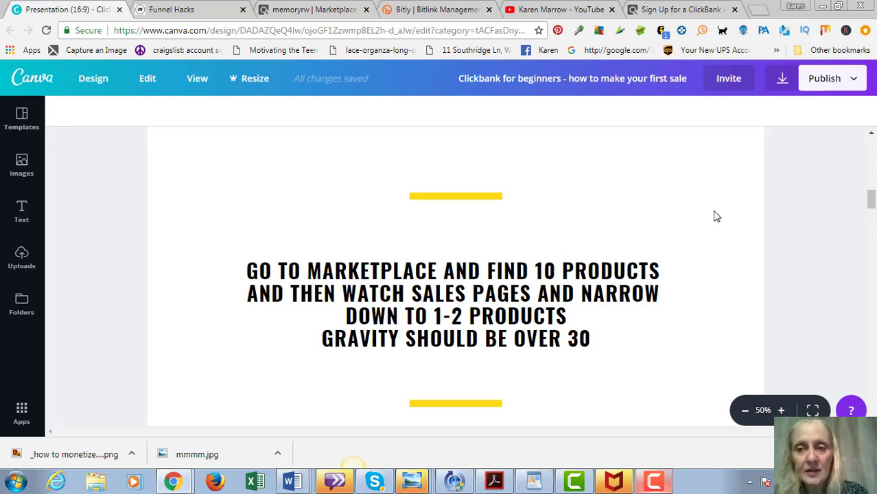
scroll(714, 216, down, 1)
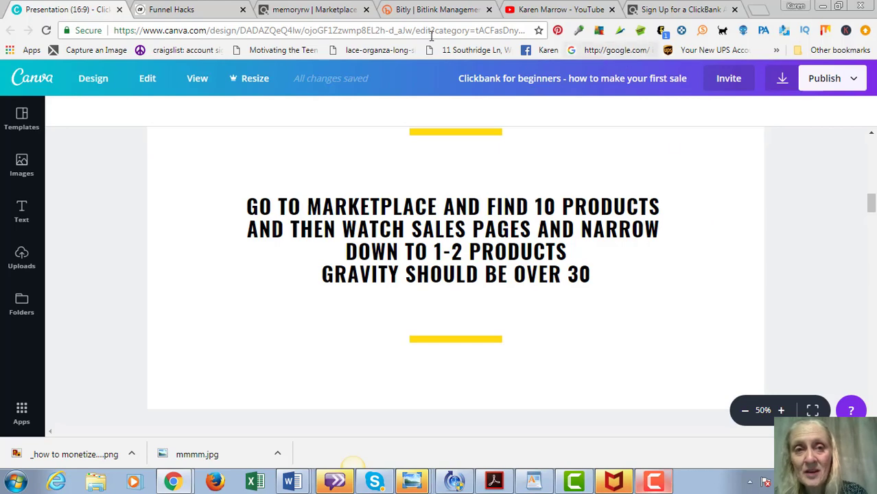
Switch to the ClickBank account, load the Marketplace and list the products in the Health & Fitness category
click(312, 10)
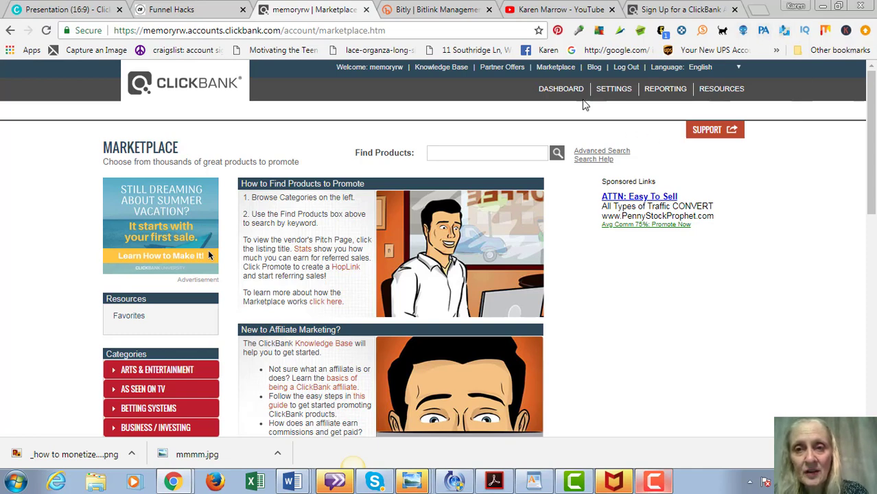
click(554, 72)
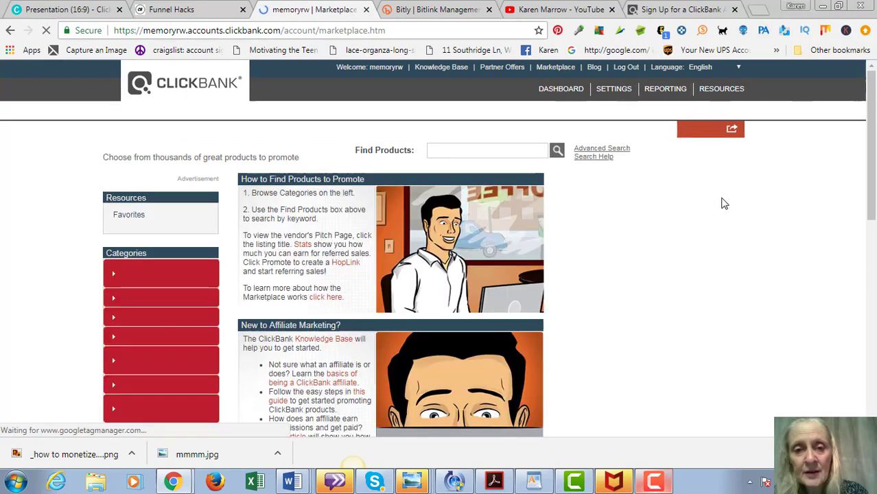
scroll(719, 201, down, 3)
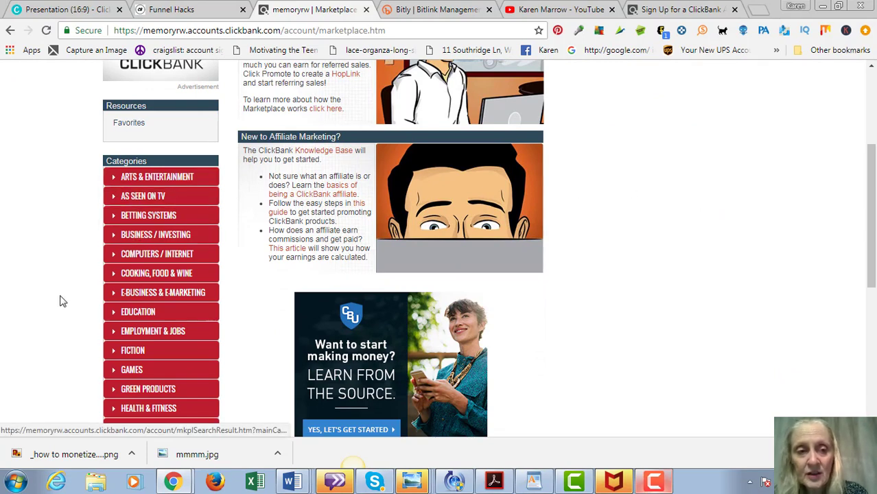
scroll(60, 300, down, 2)
scroll(60, 300, down, 1)
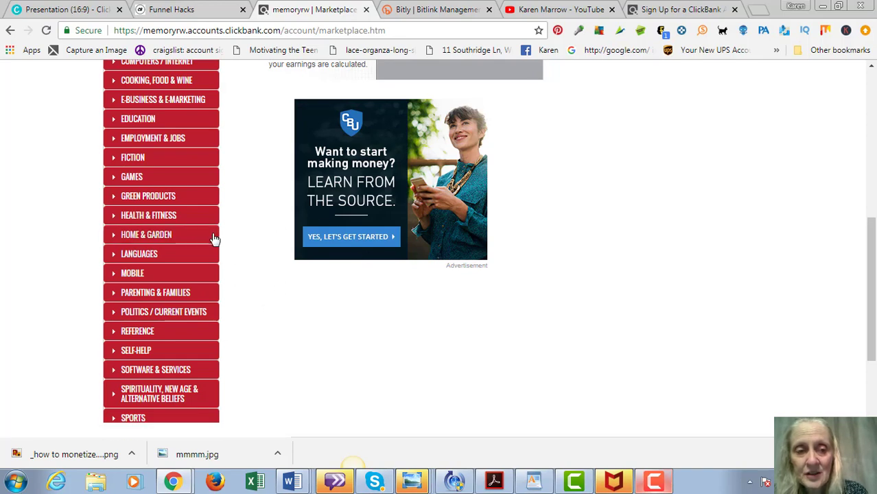
click(147, 221)
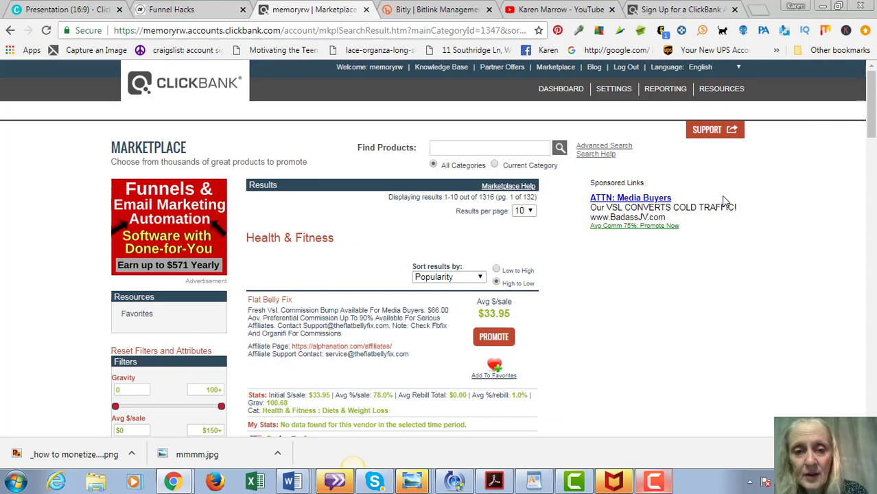
Examine the sorting choices and the gravity and average earnings per sale of the Health & Fitness products
scroll(727, 206, down, 1)
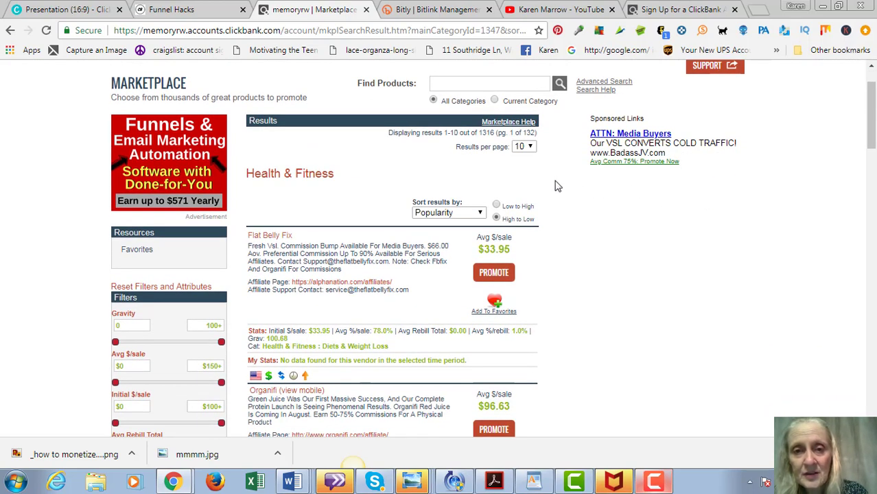
click(479, 214)
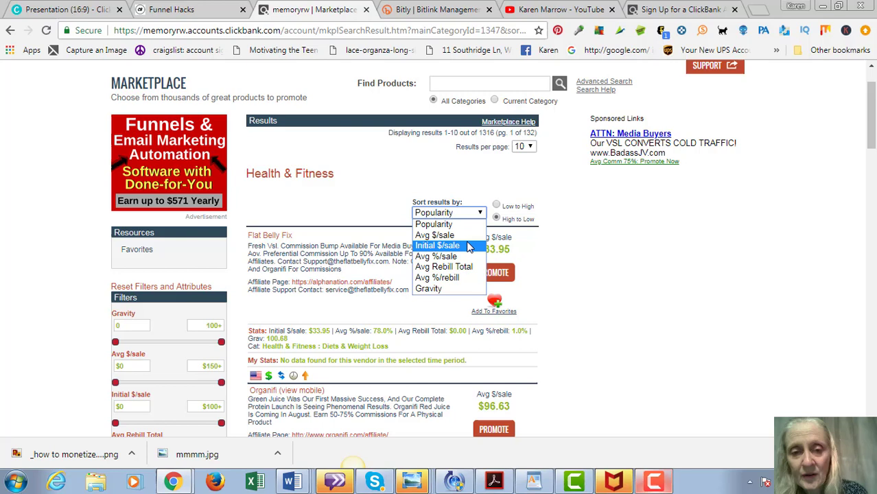
click(593, 235)
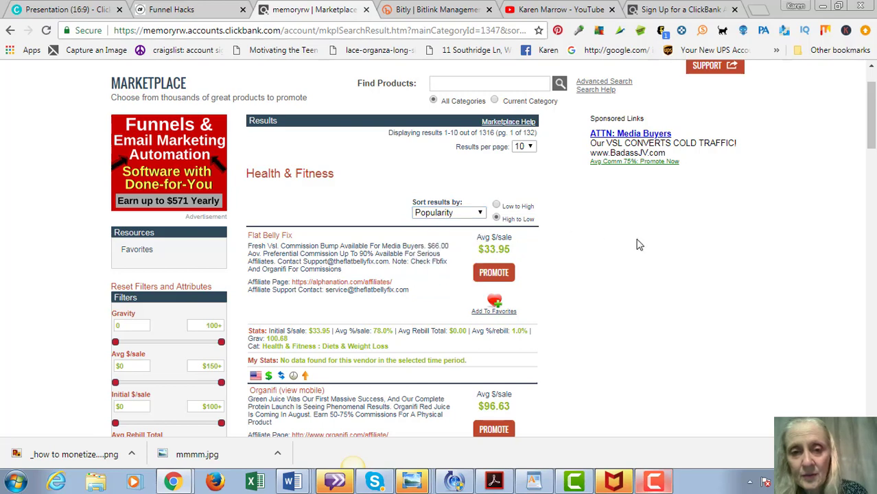
scroll(639, 245, down, 2)
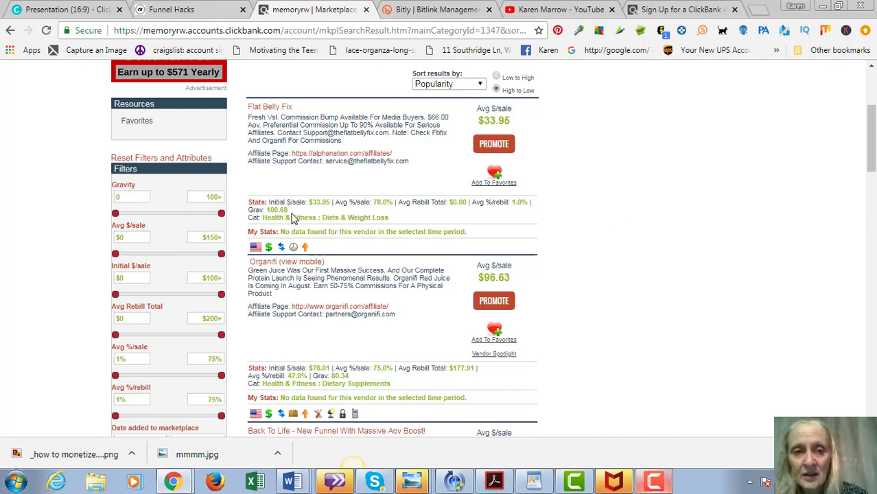
scroll(585, 192, down, 1)
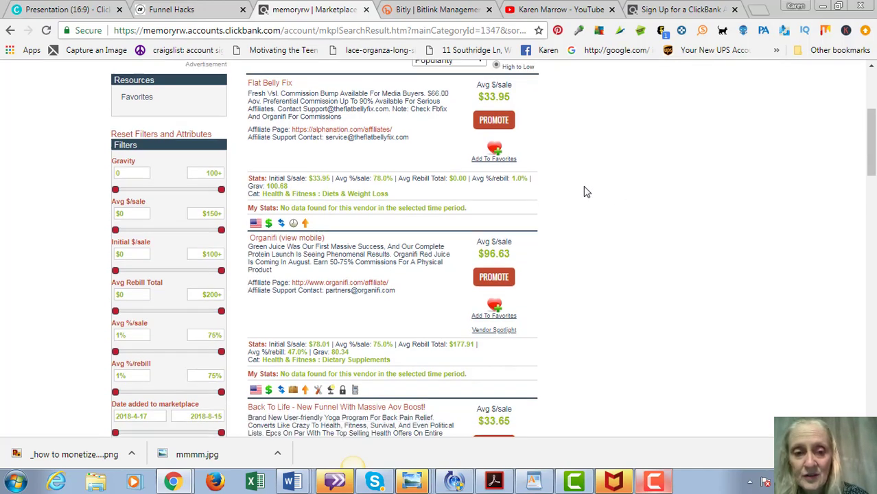
scroll(585, 192, down, 3)
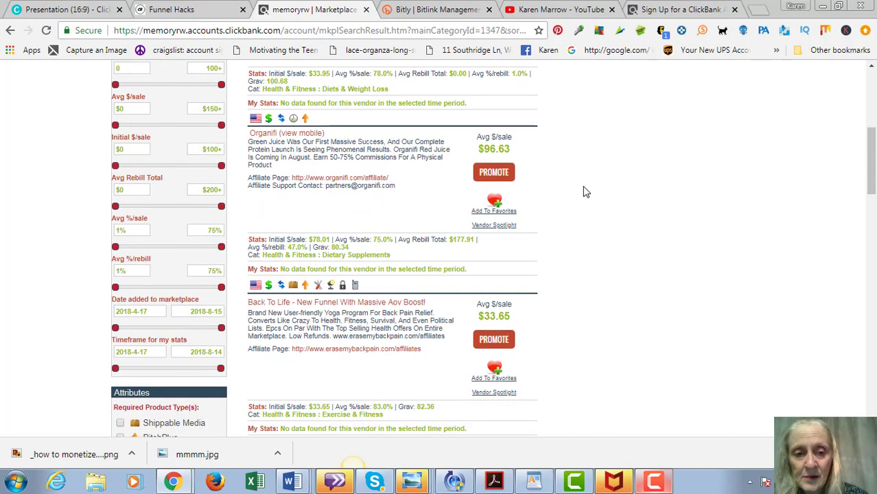
scroll(585, 193, down, 3)
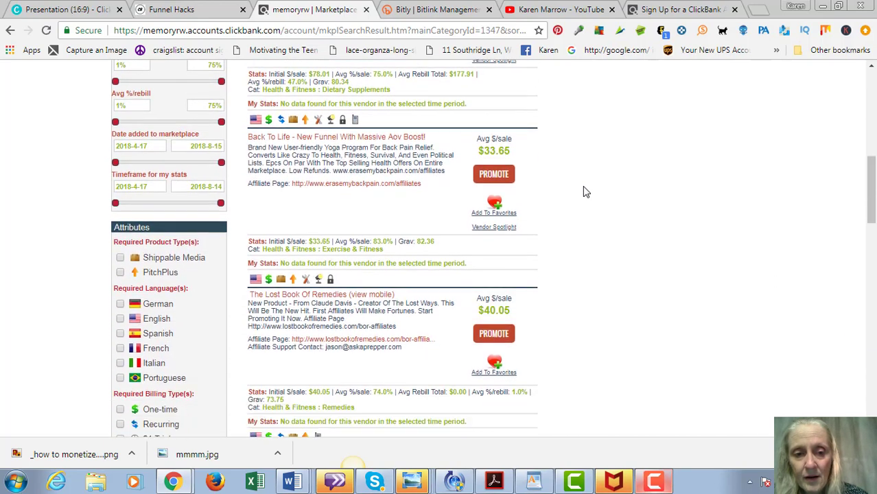
scroll(585, 192, down, 3)
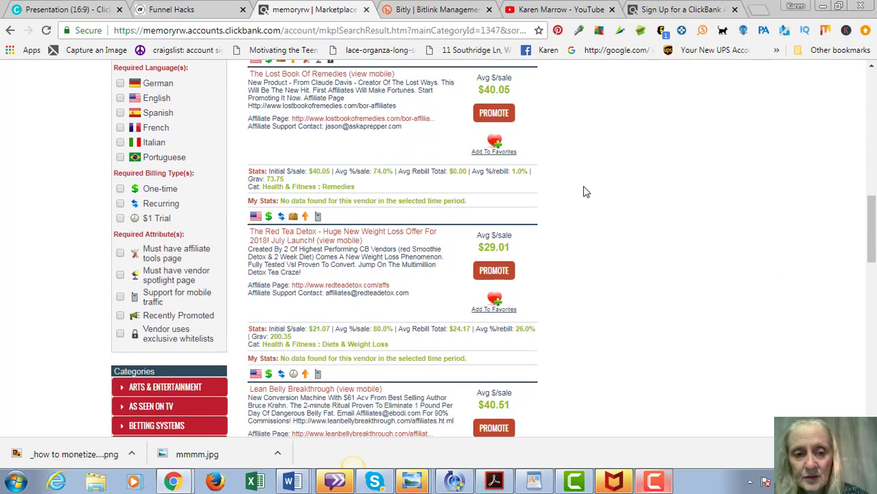
scroll(585, 192, down, 2)
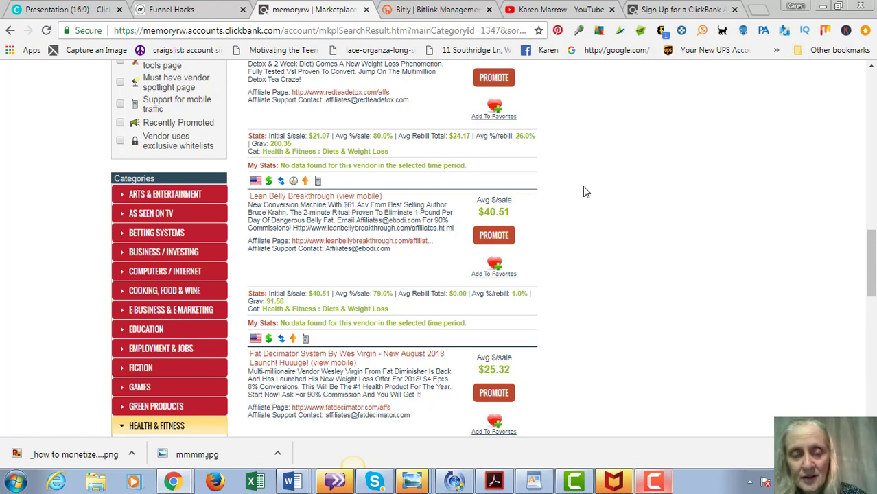
Return to the Canva presentation and show the page 4 slide about buying the product and sharing the result
click(63, 10)
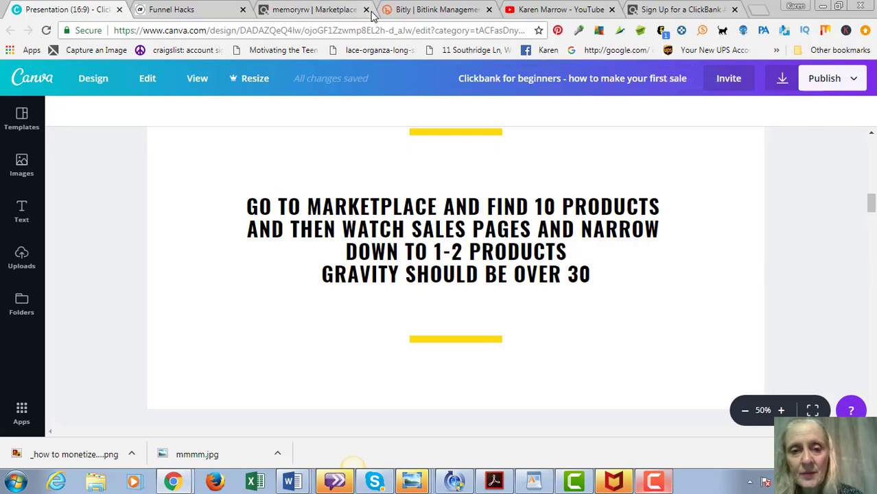
scroll(647, 212, down, 4)
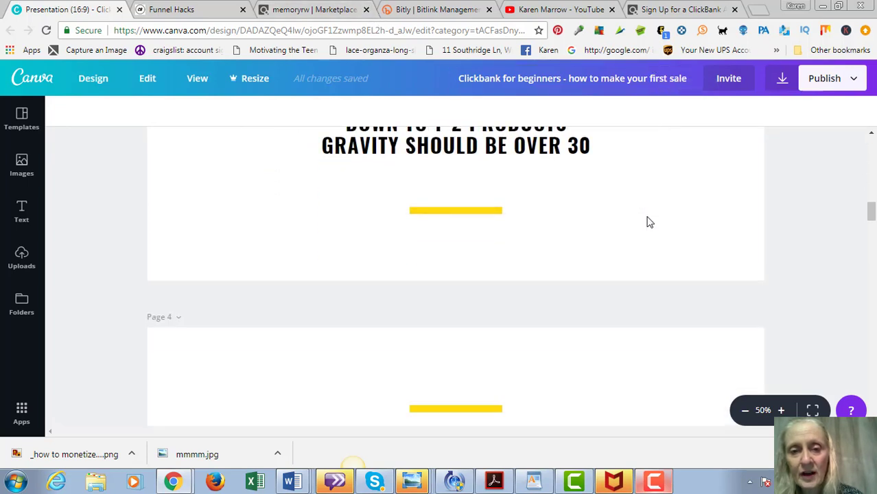
scroll(646, 221, down, 3)
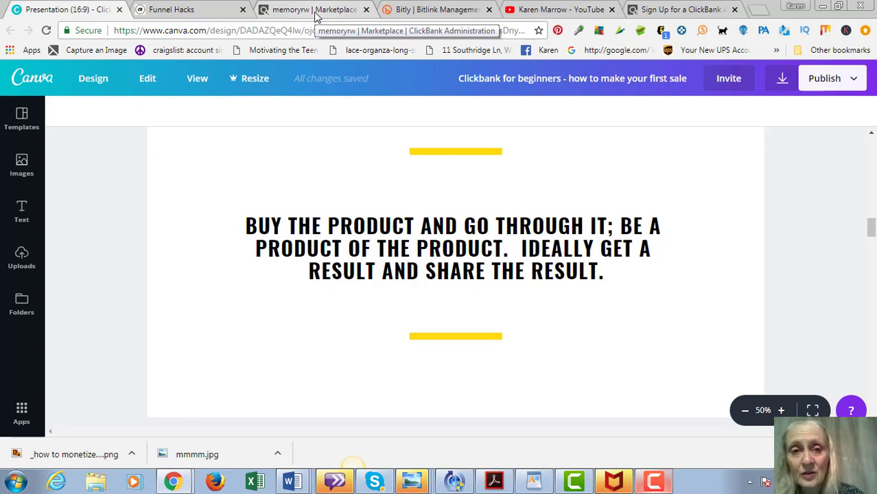
Open the Lean Belly Breakthrough affiliate page from its marketplace listing in a new tab and review its commission offer and affiliate resources
click(317, 11)
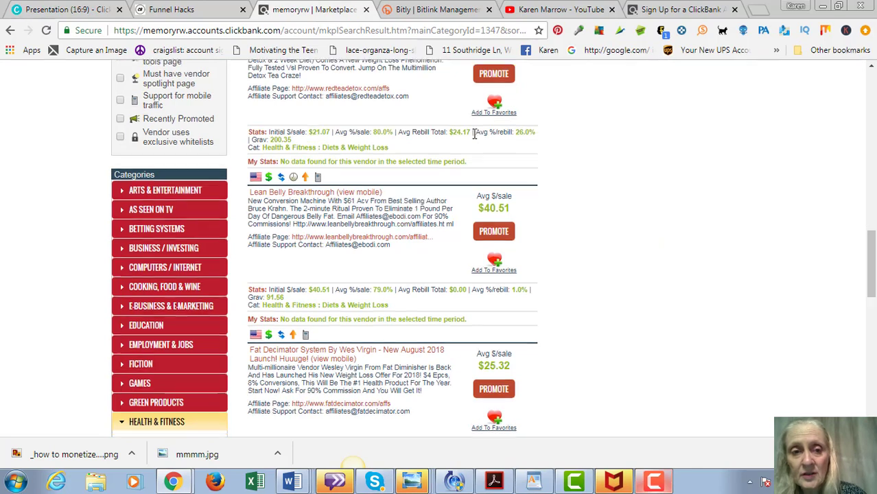
scroll(475, 136, down, 1)
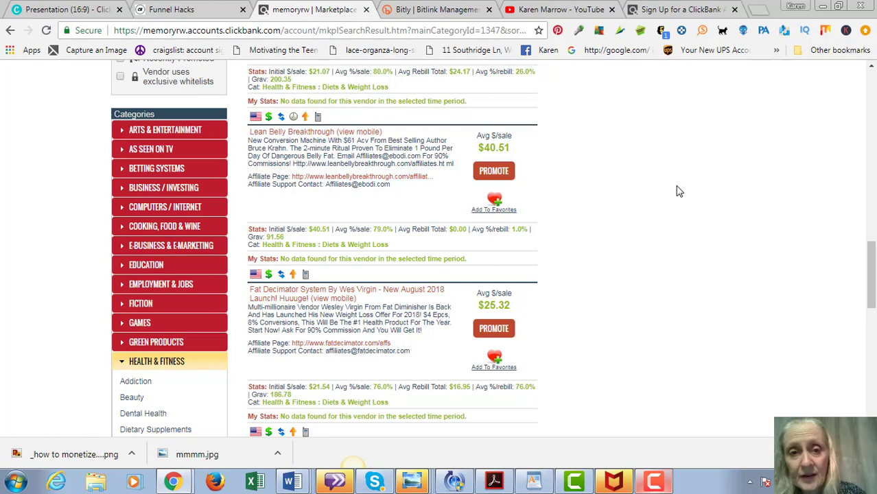
right_click(398, 179)
click(407, 185)
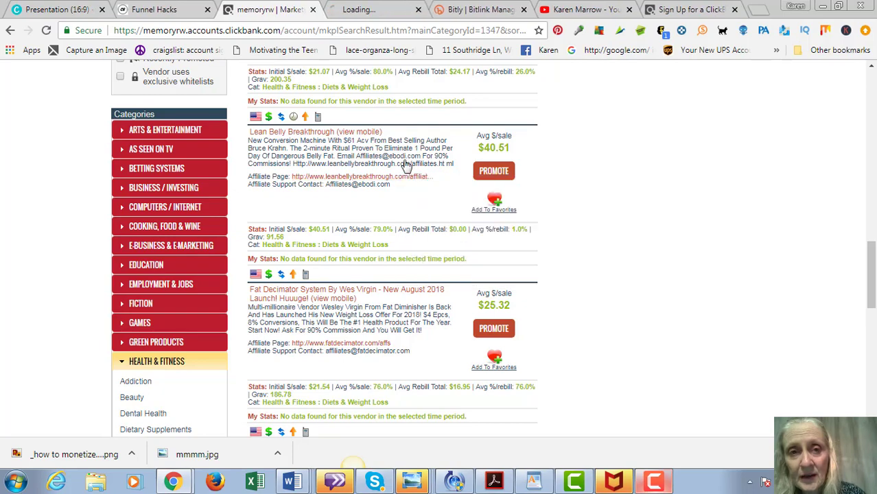
click(390, 10)
scroll(653, 182, down, 7)
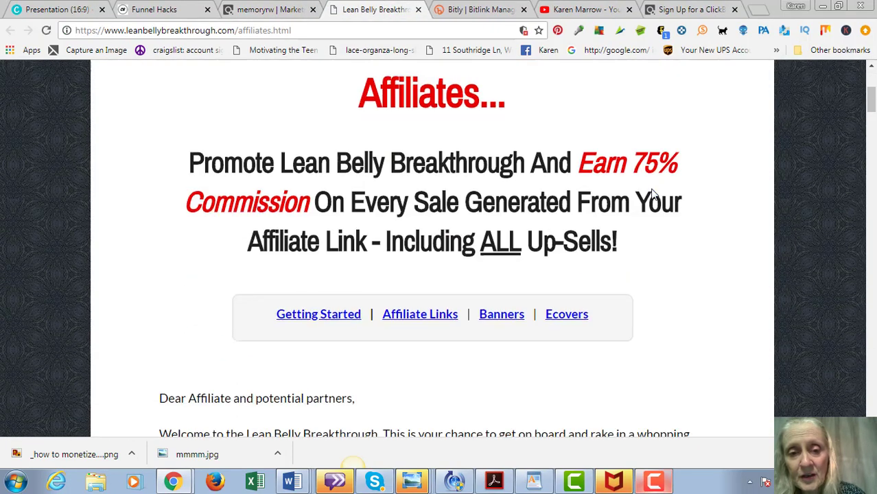
scroll(653, 190, up, 4)
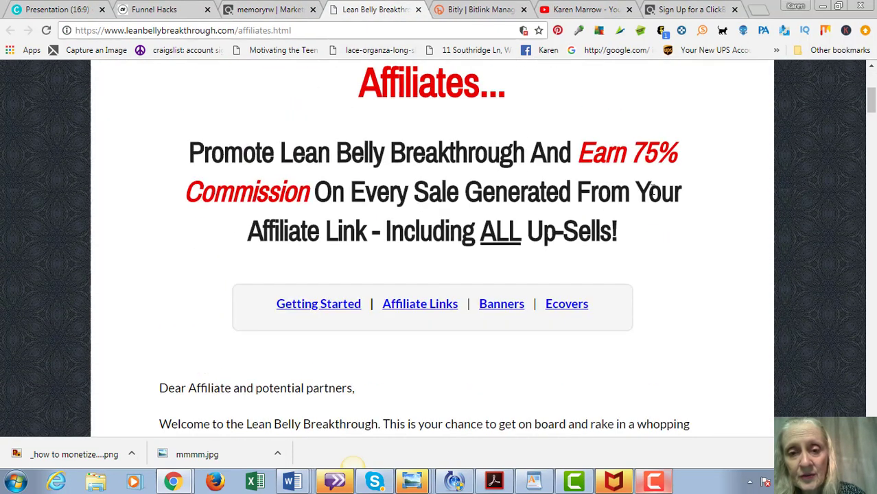
scroll(652, 191, down, 1)
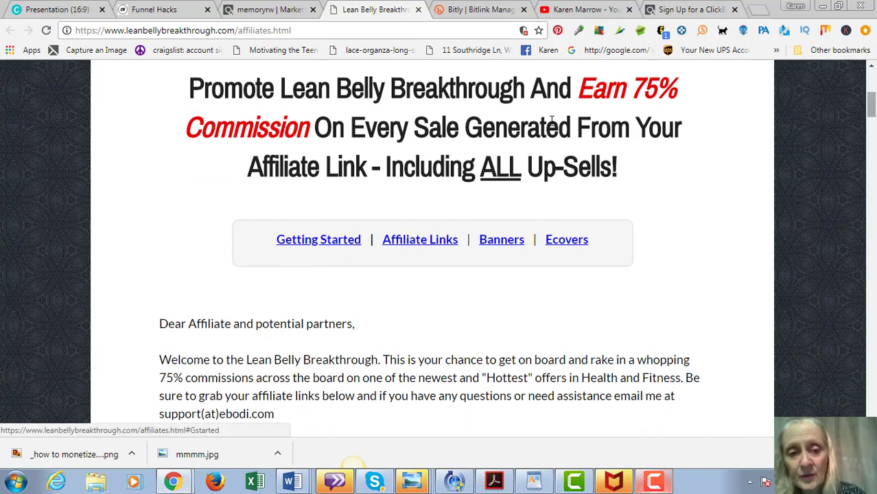
Revisit the Lean Belly Breakthrough marketplace listing and show the presentation's page 5 slide about finding search terms on YouTube
click(268, 10)
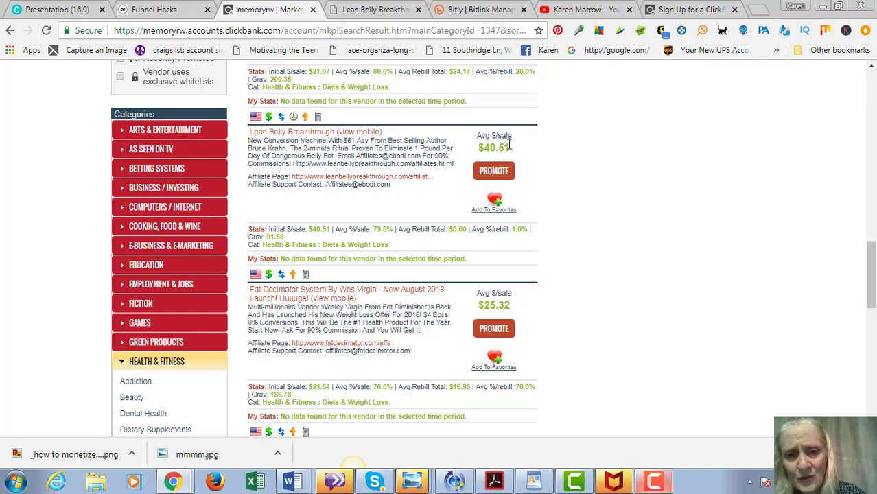
click(77, 12)
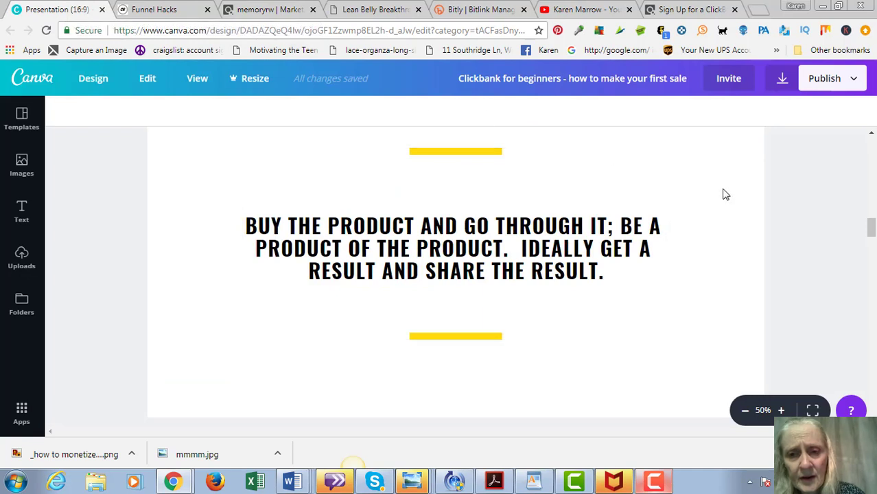
scroll(726, 195, down, 2)
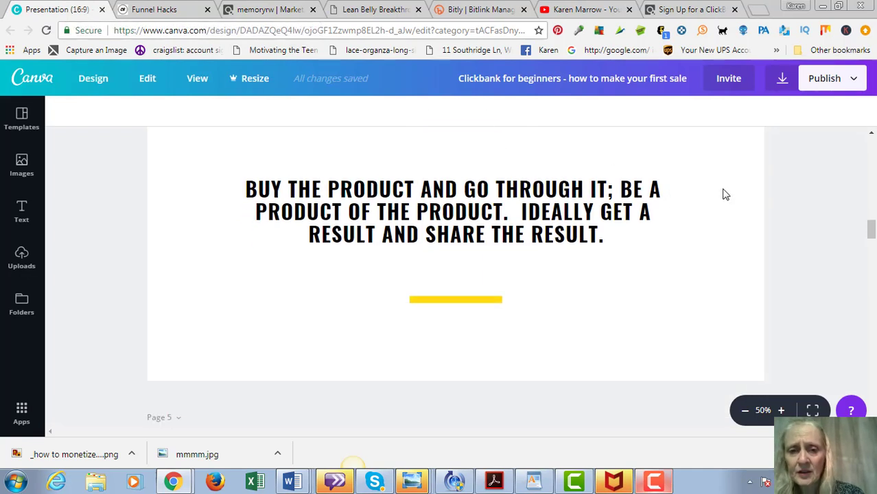
scroll(726, 195, down, 8)
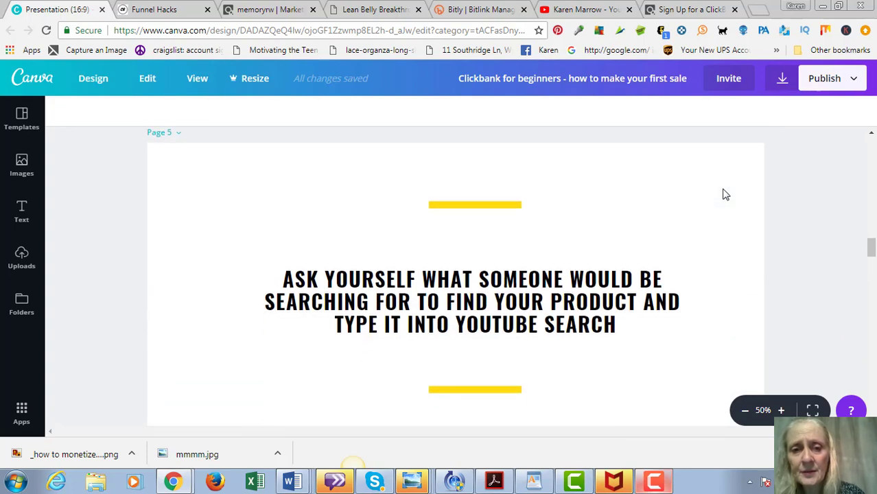
scroll(726, 195, down, 2)
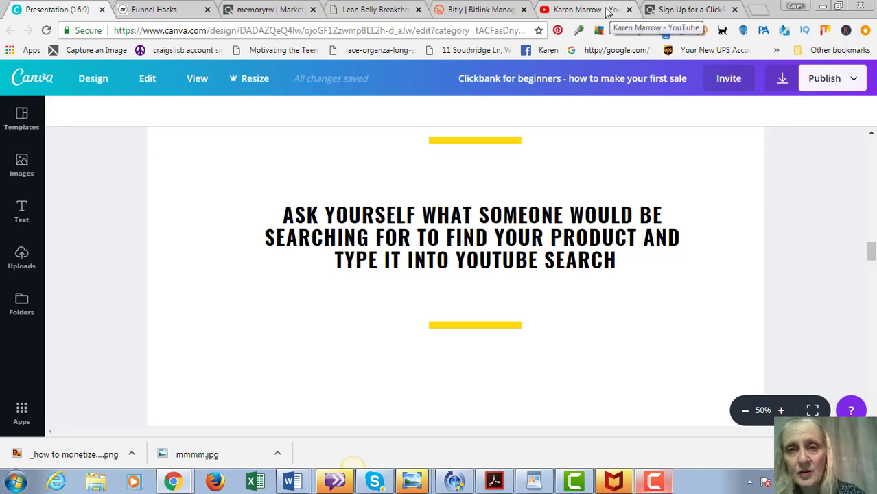
Switch to YouTube and replace the search text with "belly fat" to view its keyword suggestions
click(276, 13)
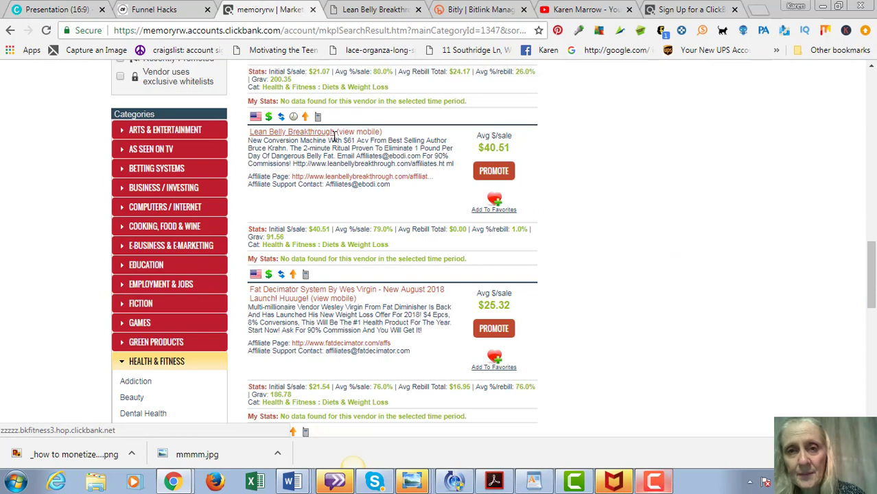
click(584, 9)
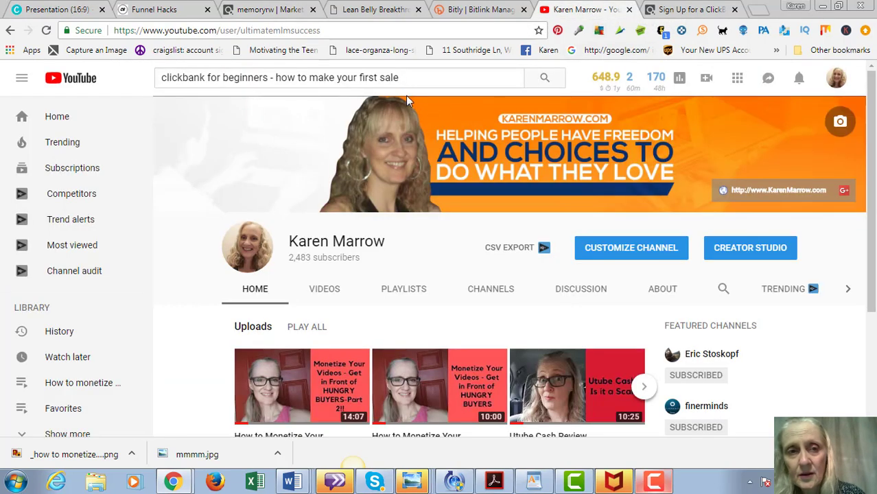
drag(411, 77, 72, 81)
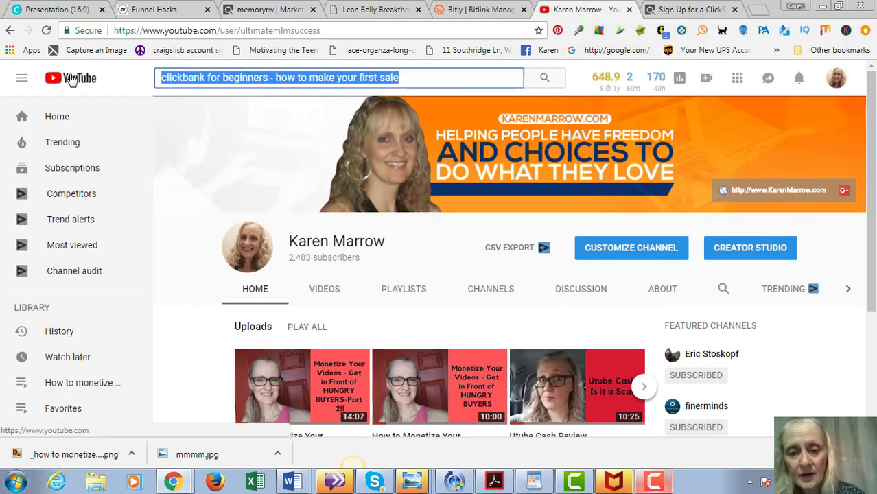
key(BackSpace)
text(bel)
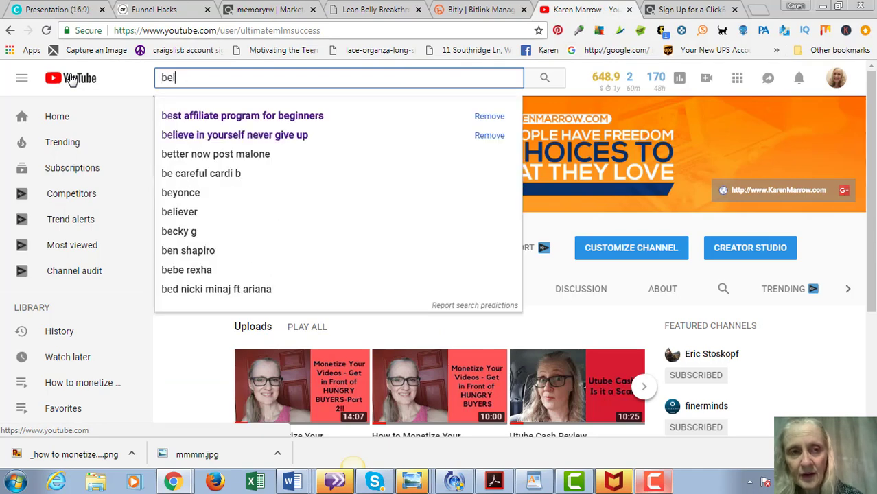
text(ly fa)
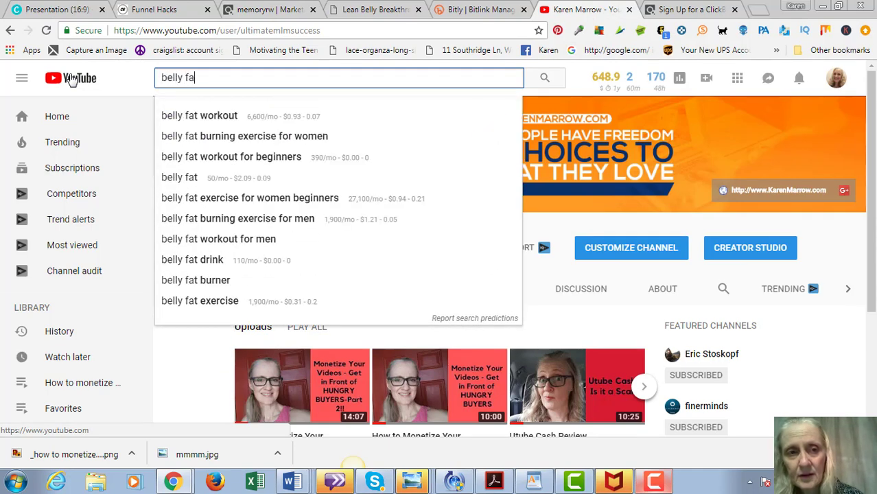
text(t)
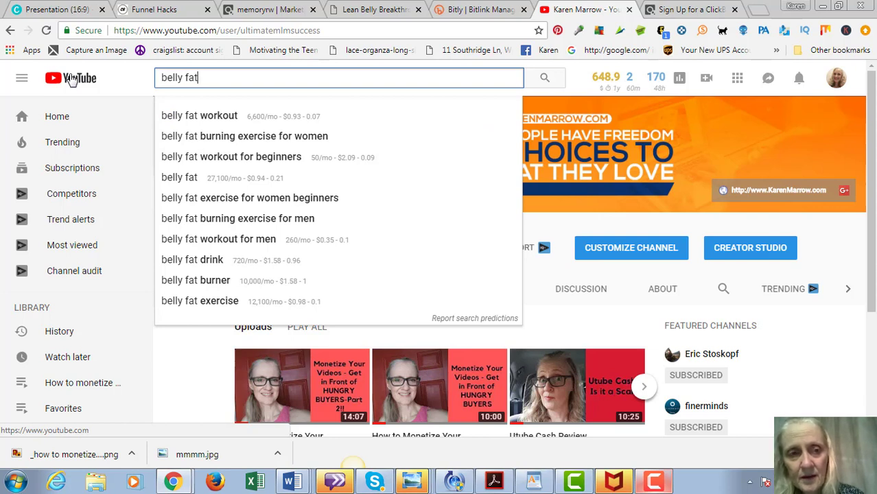
Replace the YouTube search text with "get rid of belly fat" and run the search to check the keyword's volume and competition
key(BackSpace)
key(BackSpace)
key(BackSpace)
key(BackSpace)
key(BackSpace)
key(BackSpace)
key(BackSpace)
key(BackSpace)
key(BackSpace)
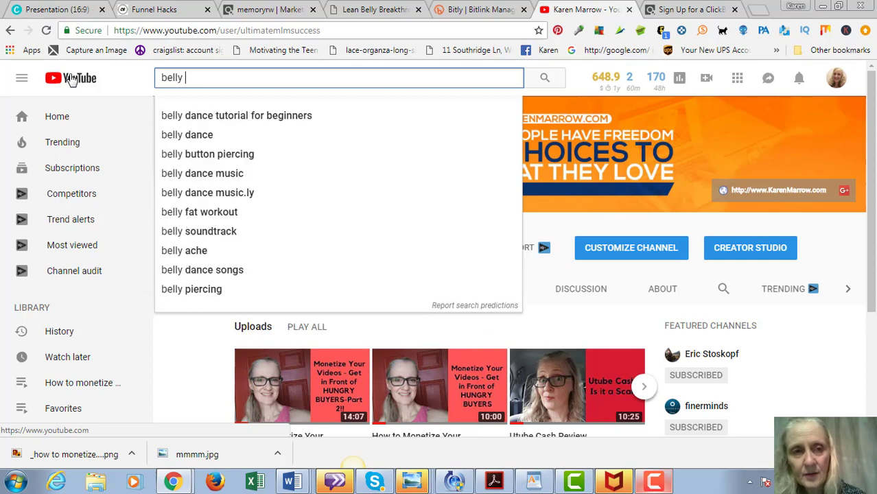
text(get)
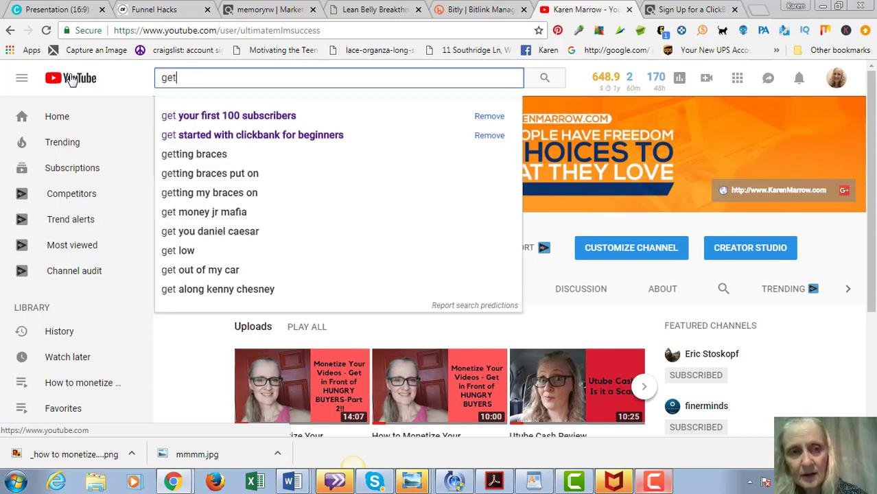
text( rid of b)
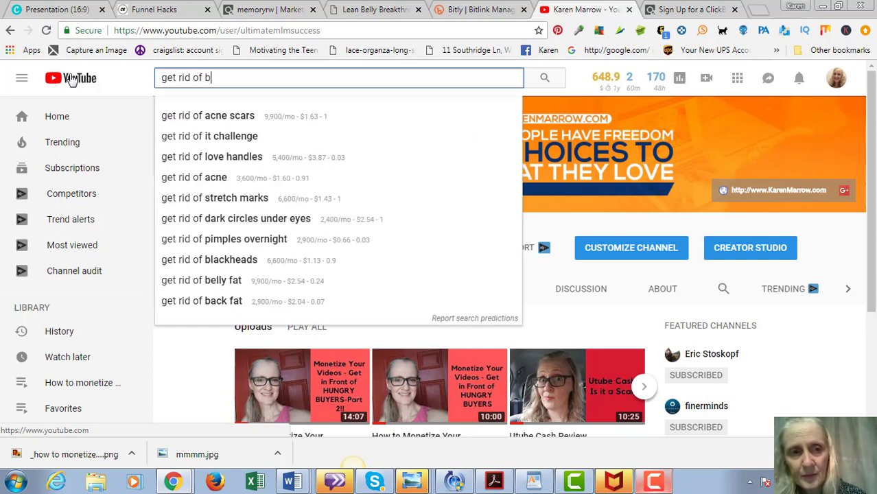
text(elly fat)
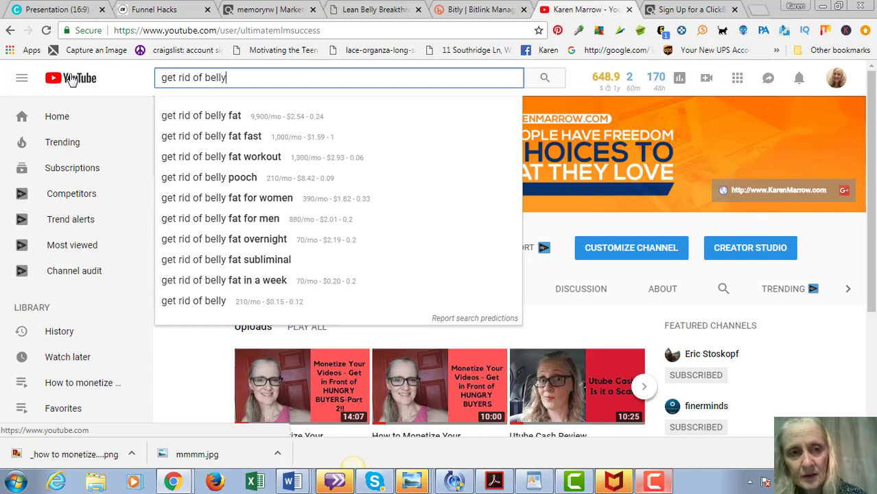
key(Return)
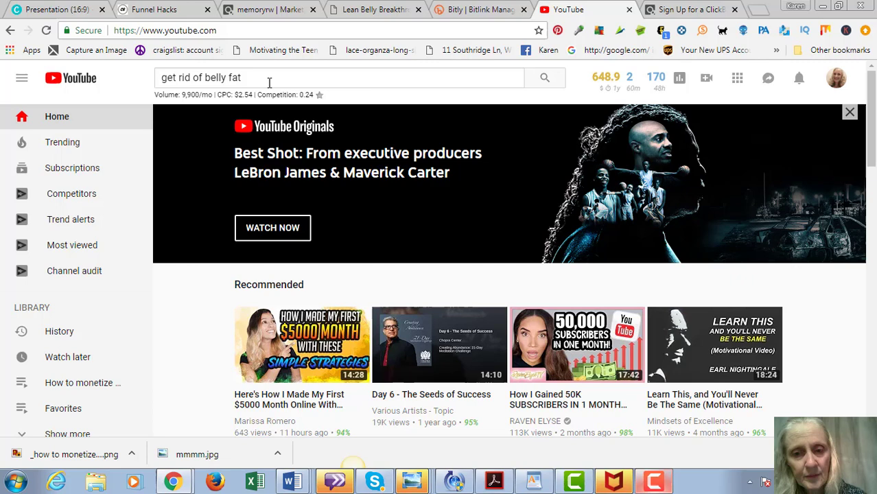
Examine the YouTube suggestions for "get rid of belly" followed in turn by the letters a, b, c and d
click(269, 83)
key(BackSpace)
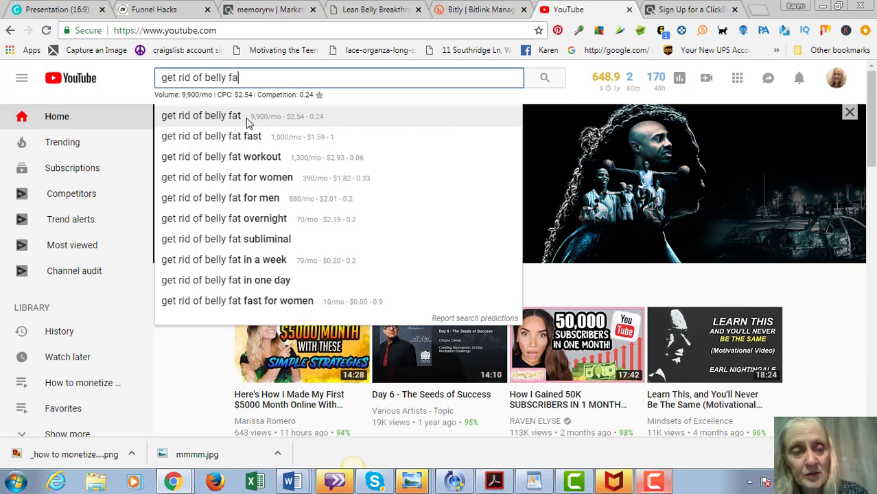
key(BackSpace)
key(BackSpace)
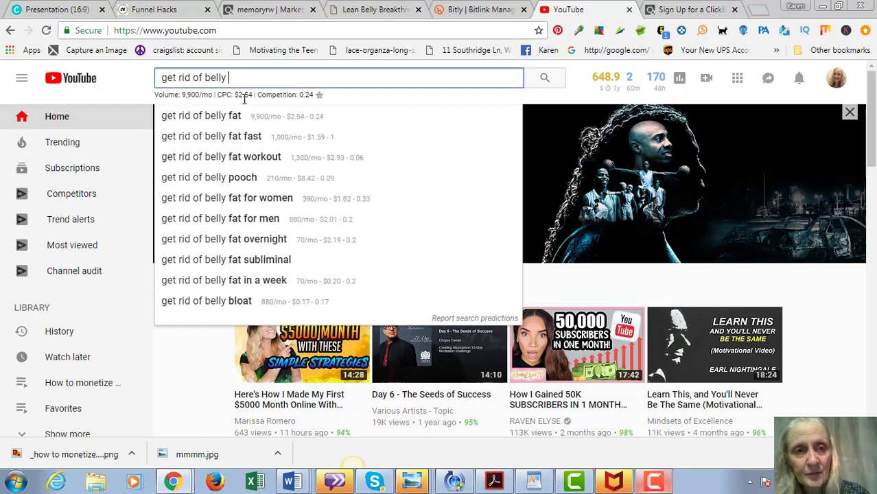
text(a)
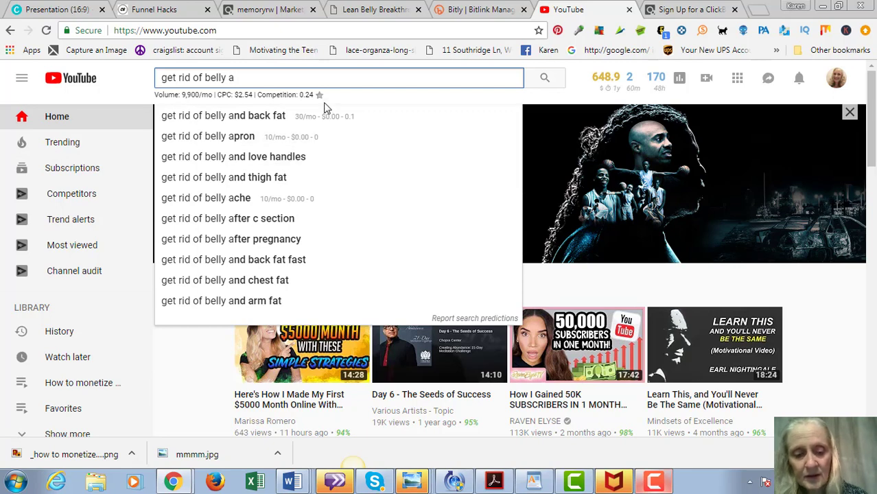
key(BackSpace)
text(b)
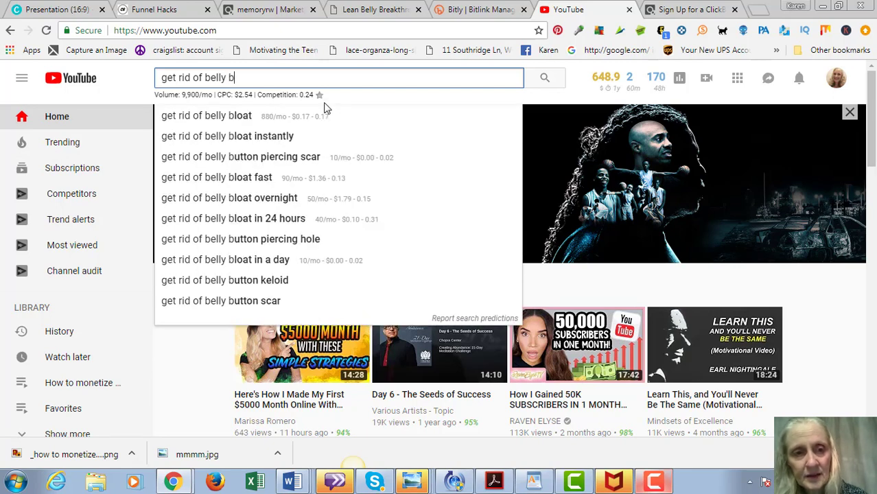
key(BackSpace)
text(c)
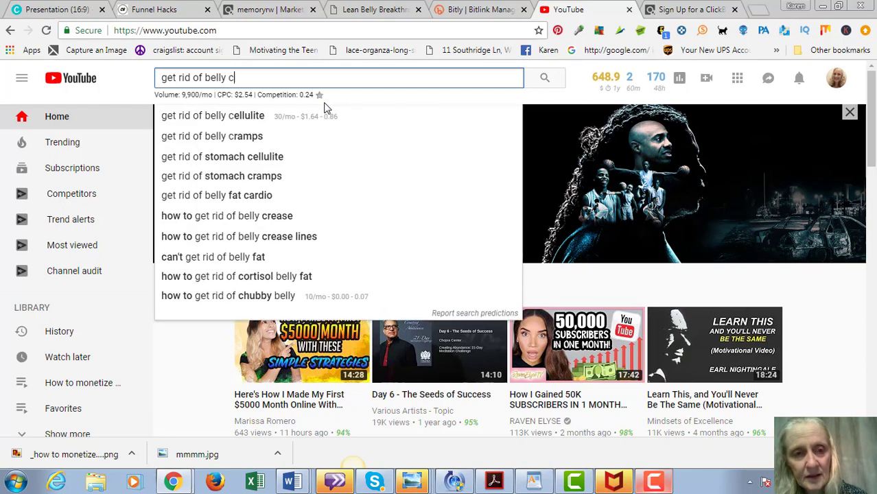
key(BackSpace)
text(d)
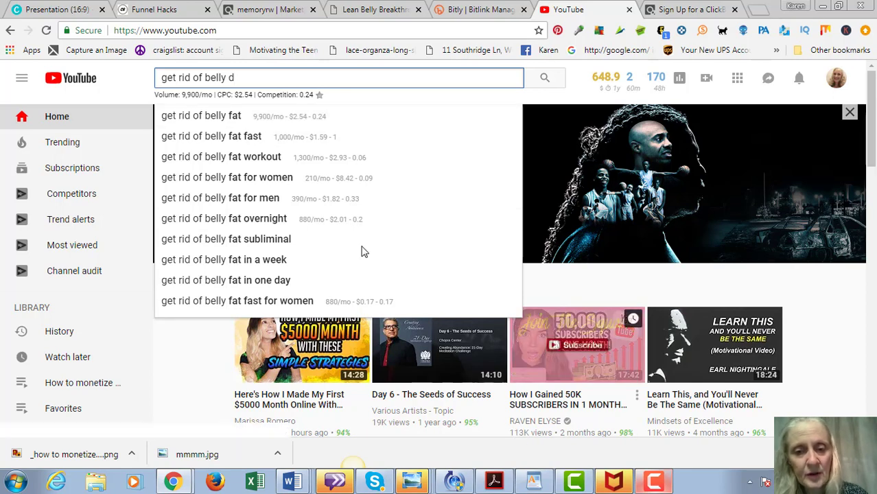
Return to the Canva presentation and show the page 6 slide about creating videos around 10 keywords
click(63, 9)
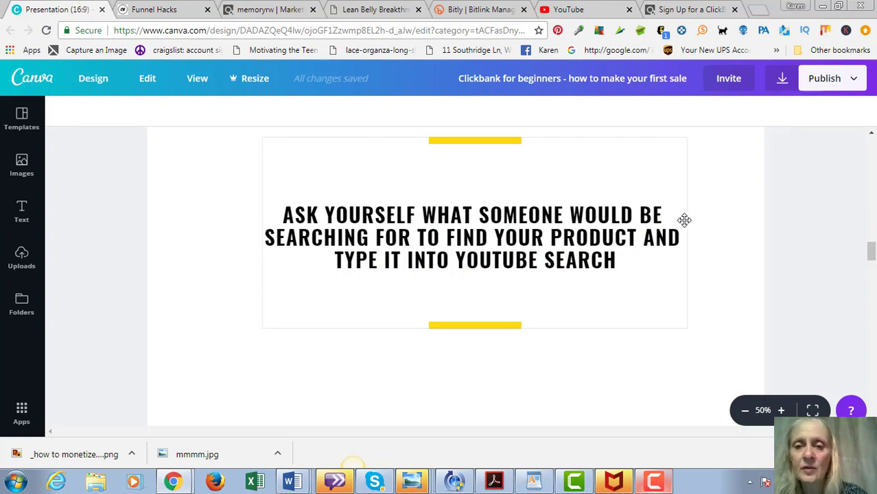
scroll(684, 219, down, 5)
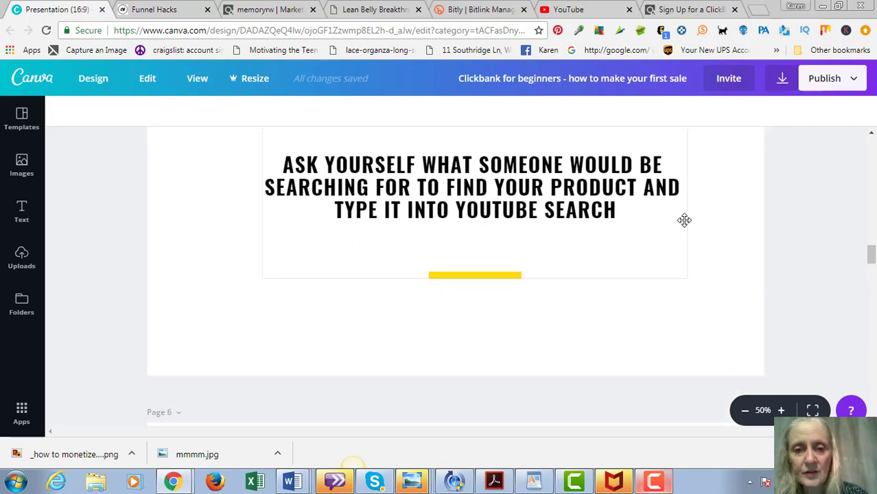
scroll(714, 298, down, 2)
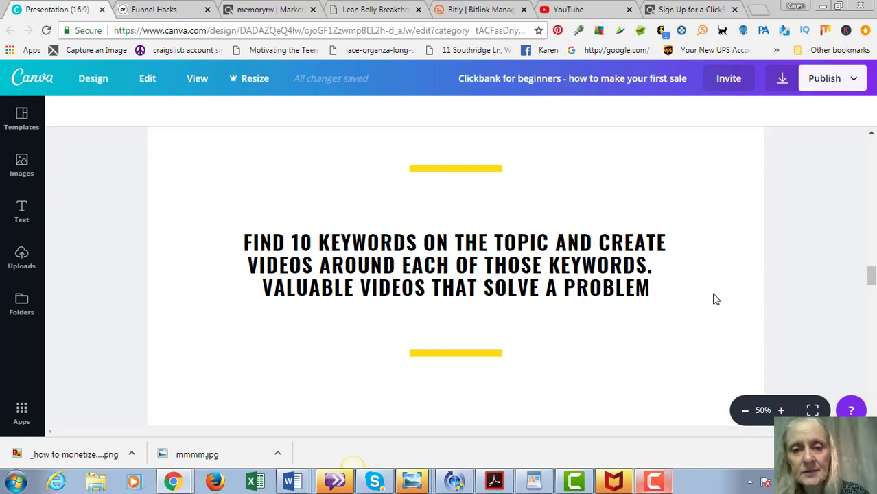
scroll(714, 299, down, 1)
scroll(714, 300, up, 1)
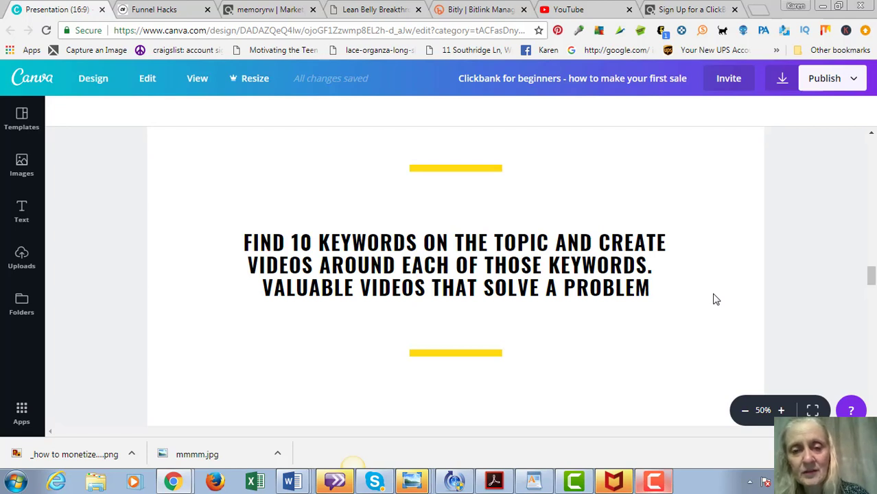
Show the page 7 slide about consistent content and the page 8 slide about a call to action in videos
scroll(727, 271, down, 4)
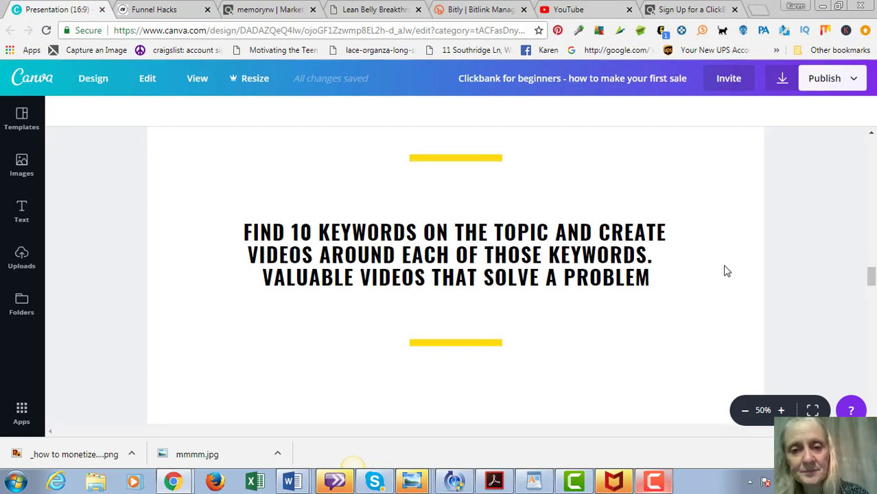
scroll(730, 271, down, 3)
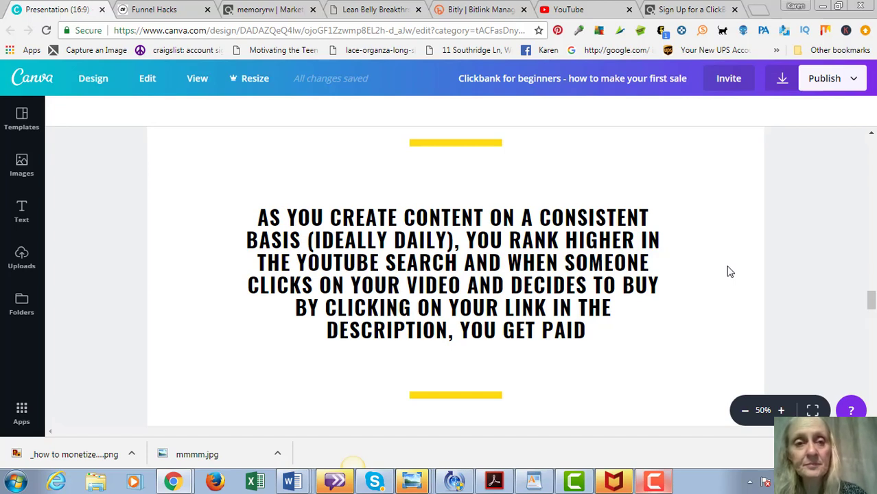
scroll(730, 272, down, 5)
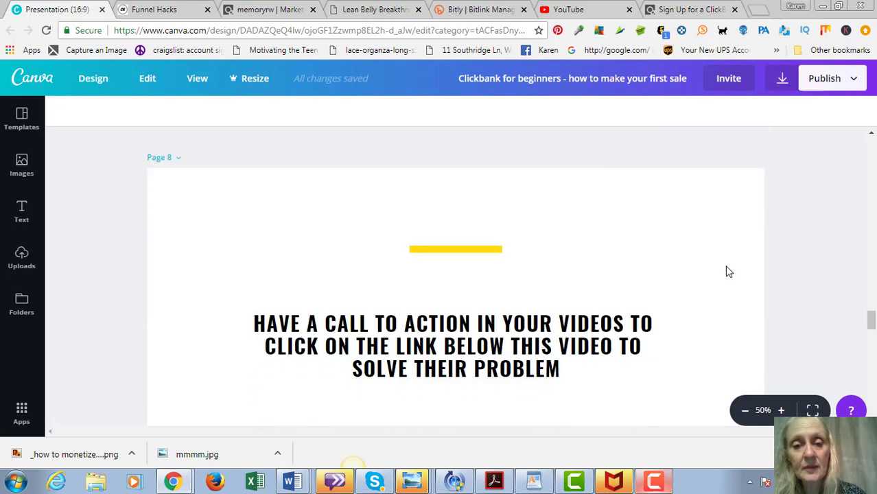
scroll(729, 272, down, 1)
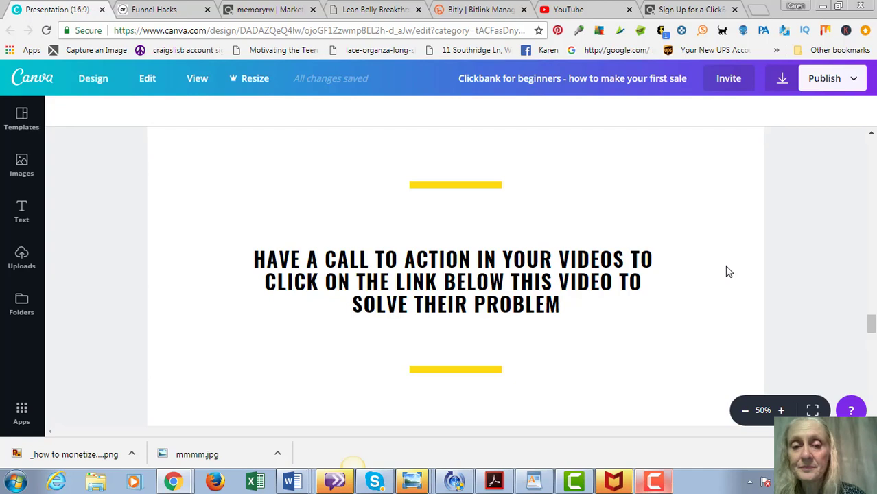
Show the page 9 slide about getting the ClickBank link and shortening it with bit.ly
scroll(728, 271, down, 3)
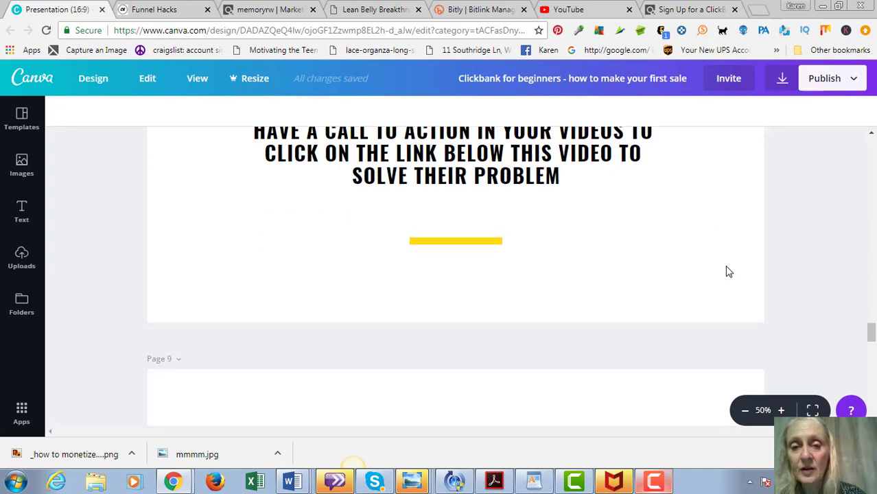
scroll(725, 270, down, 3)
scroll(723, 270, down, 2)
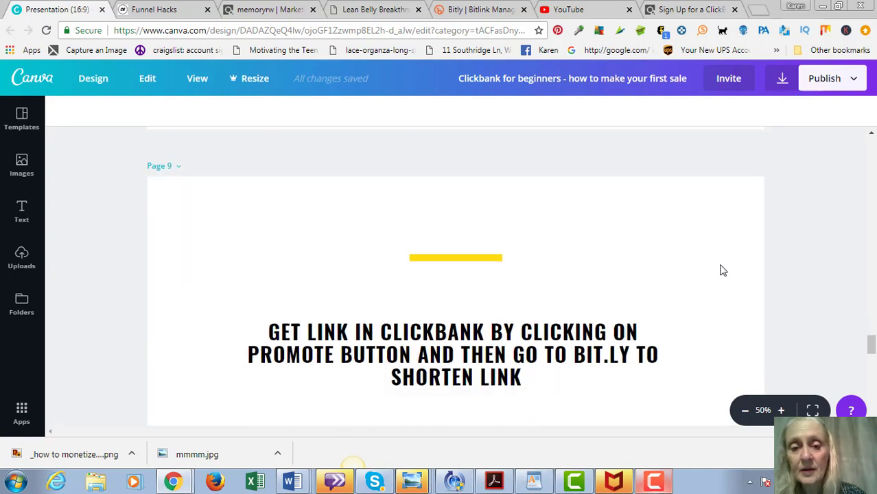
scroll(723, 270, down, 2)
scroll(723, 270, down, 1)
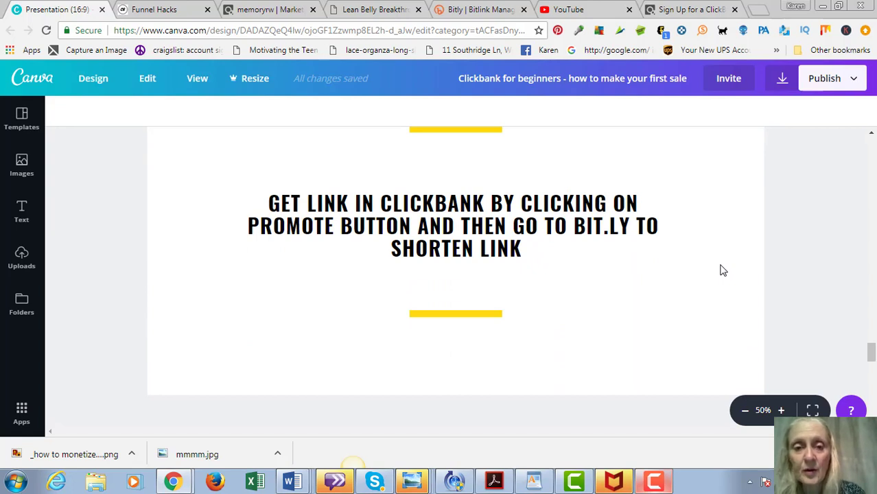
Switch to the ClickBank marketplace, create the affiliate HopLink for Lean Belly Breakthrough without a tracking ID, and copy its URL
click(305, 13)
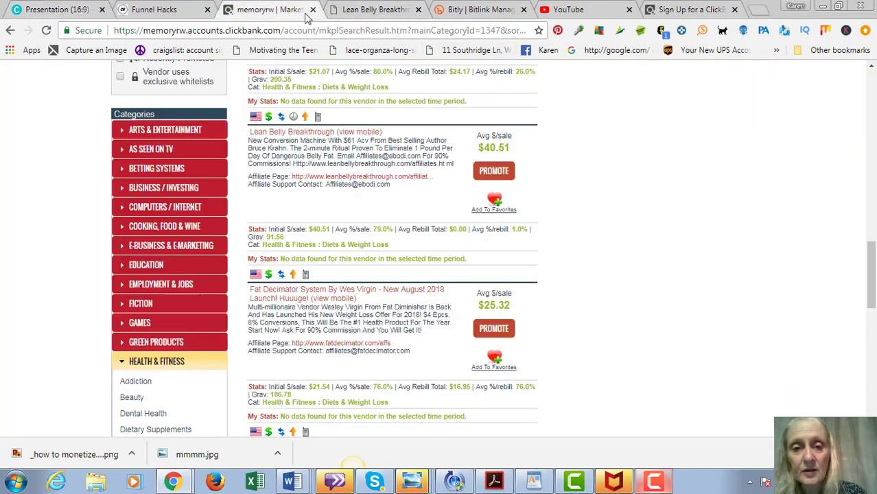
click(494, 171)
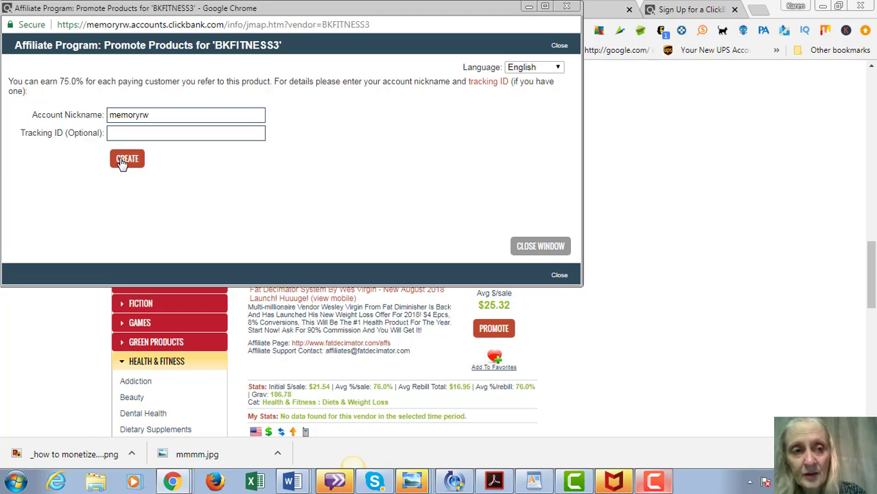
click(126, 159)
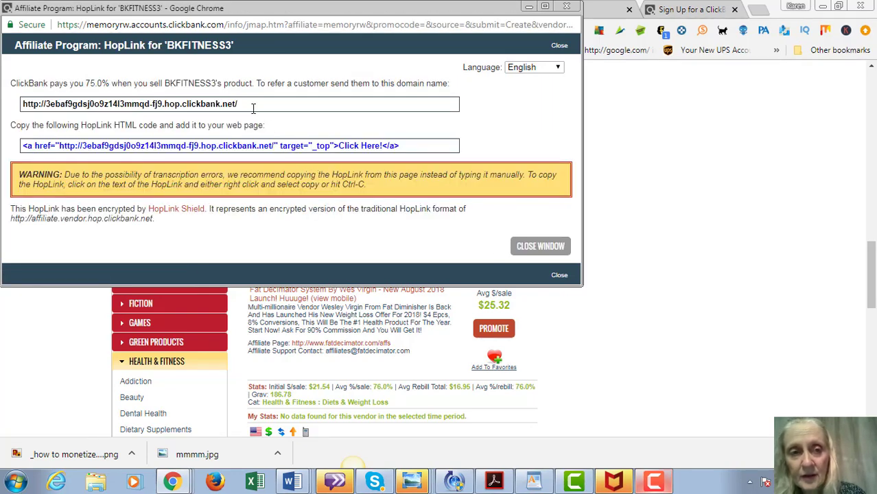
drag(250, 105, 14, 99)
key(ctrl+c)
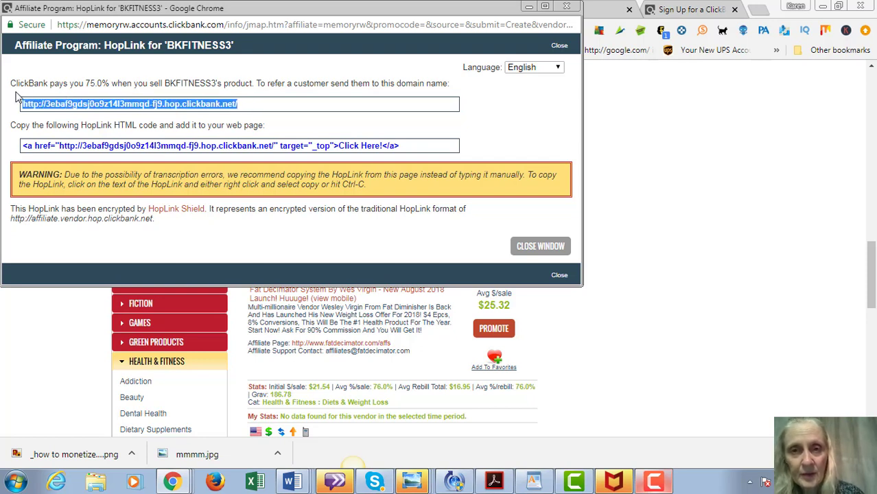
click(530, 8)
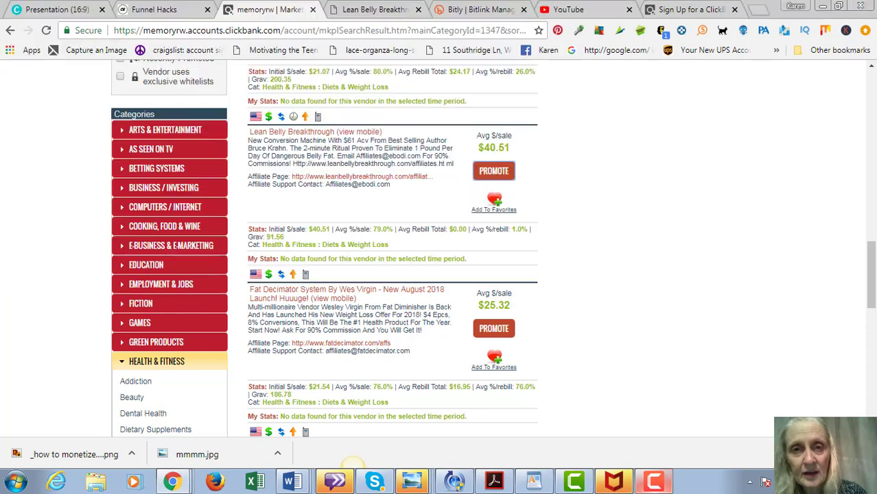
Switch to Bitly and create a shortened Bitlink from the copied ClickBank HopLink
click(481, 10)
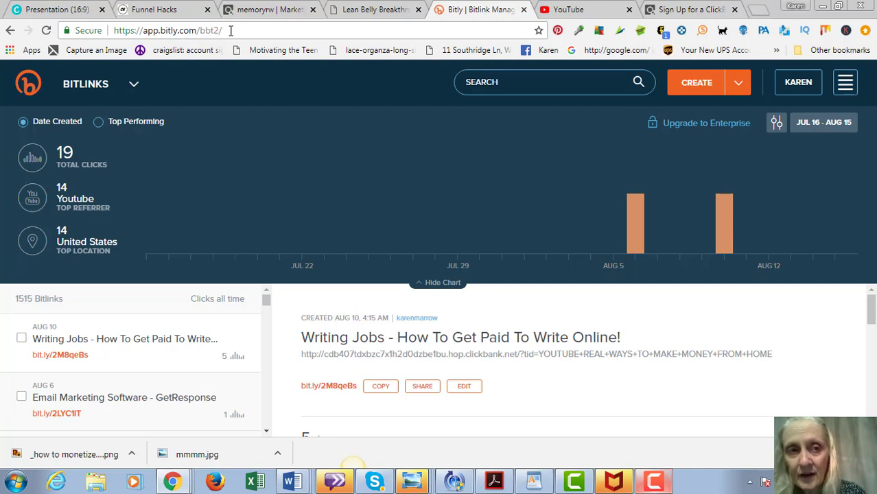
click(697, 93)
click(730, 182)
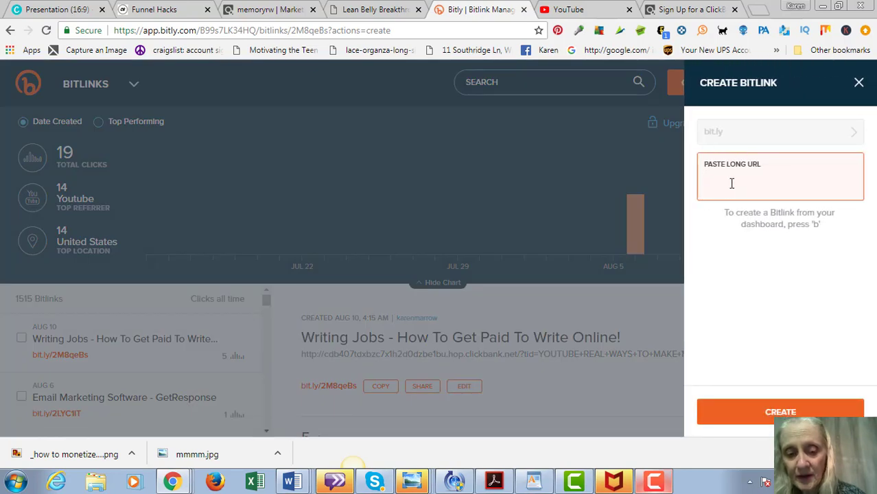
key(ctrl+v)
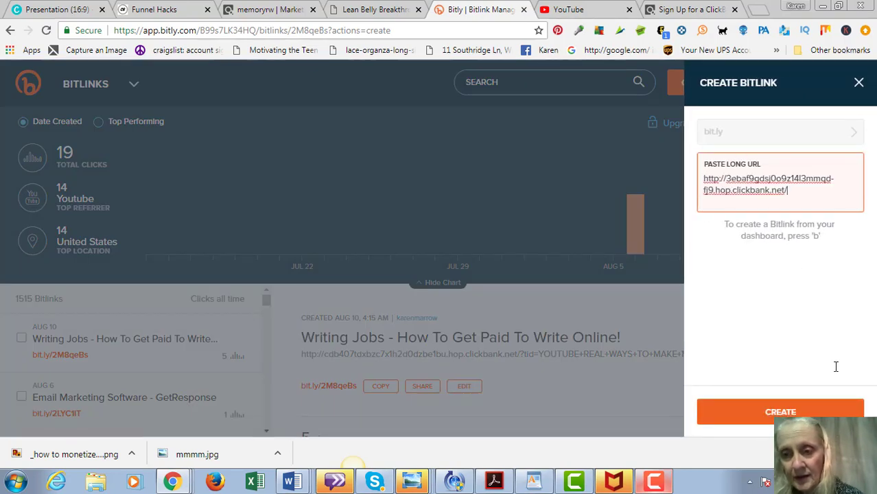
click(817, 411)
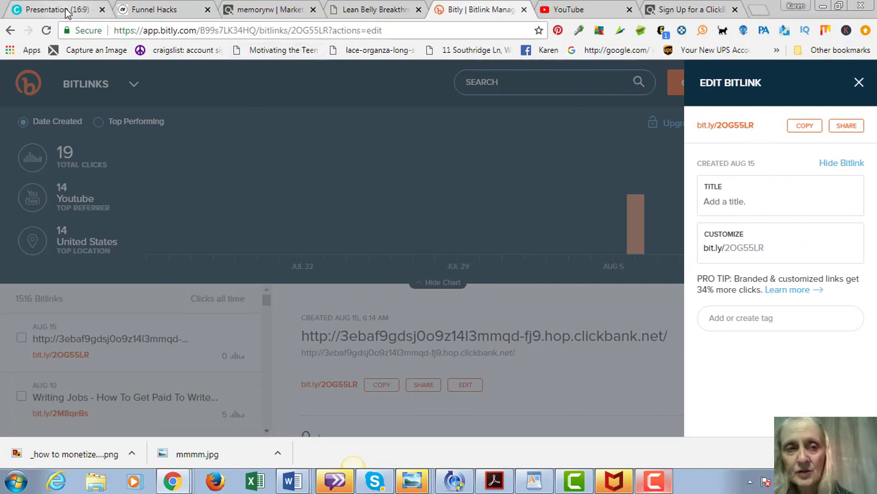
Return to the Canva presentation and show the page 10 slide about capture pages and the following slide about content ideas and YouTube ranking
click(85, 12)
scroll(713, 198, down, 4)
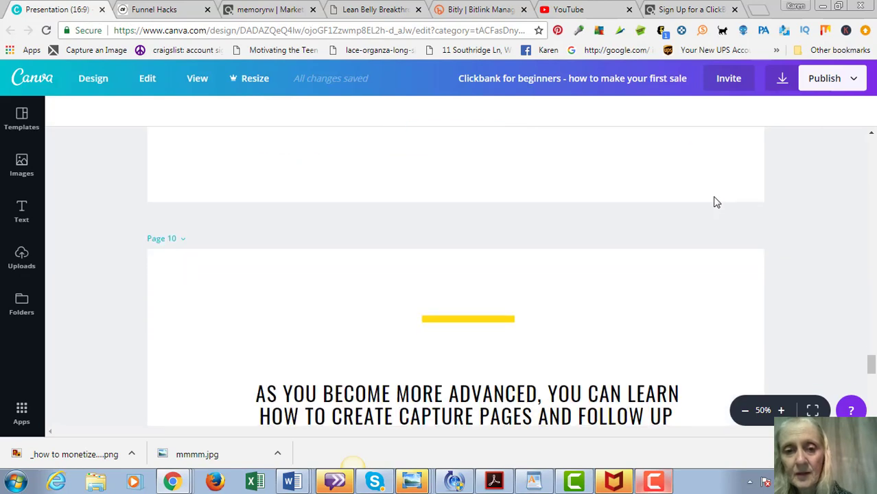
scroll(716, 202, down, 2)
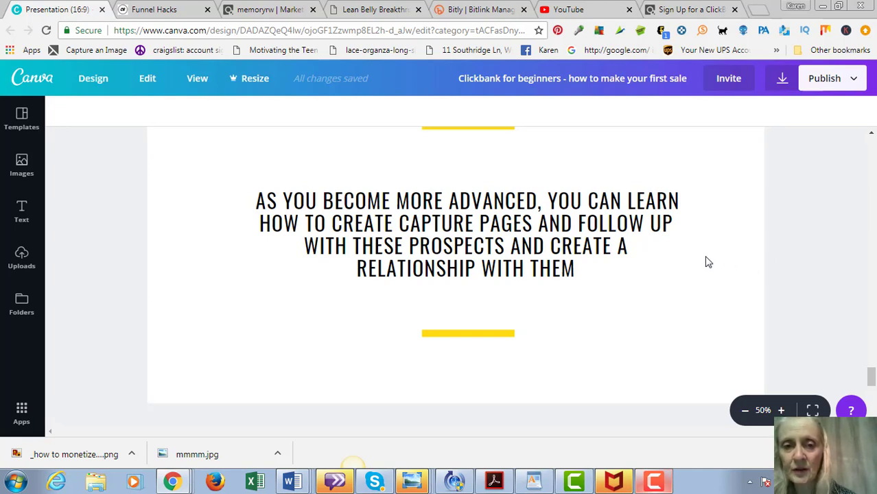
scroll(707, 263, down, 5)
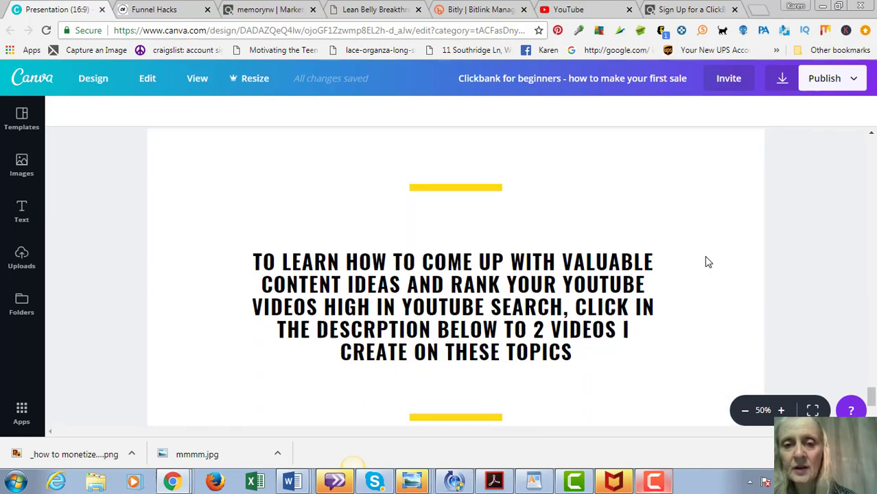
scroll(743, 255, down, 2)
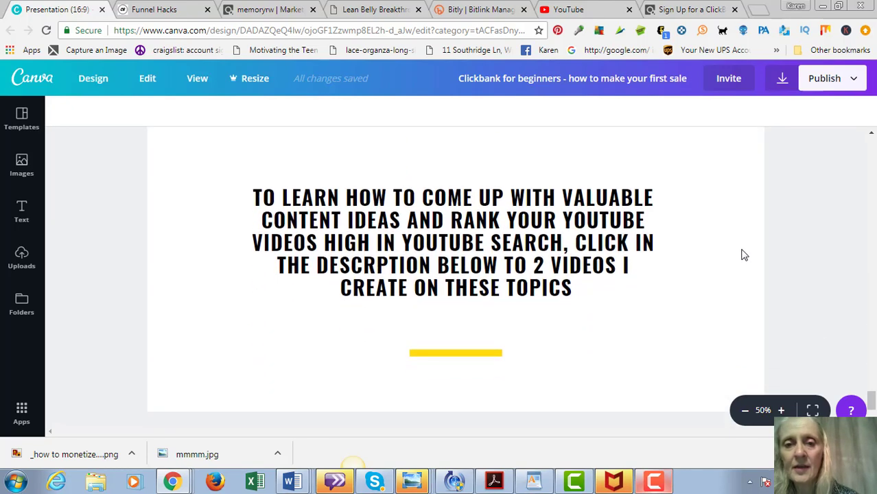
Correct the misspelled word "DESCRPTION" to "DESCRIPTION" in the slide text about content ideas and ranking YouTube videos
scroll(742, 254, up, 2)
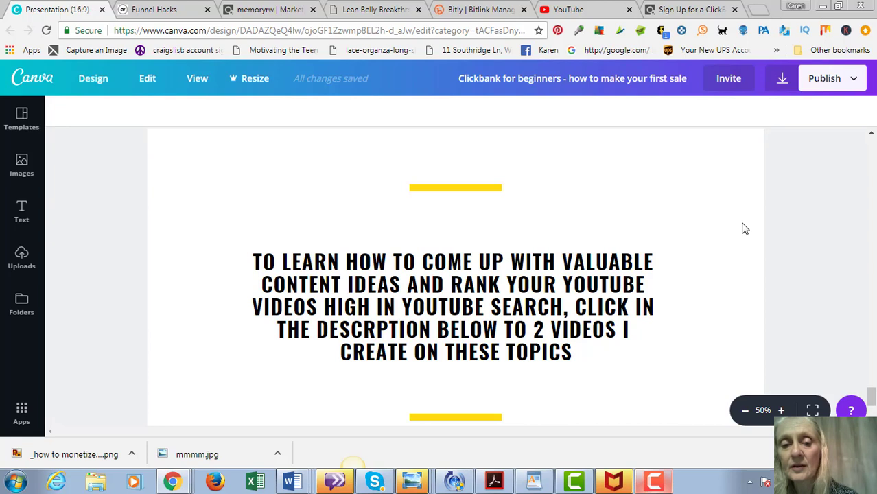
click(366, 335)
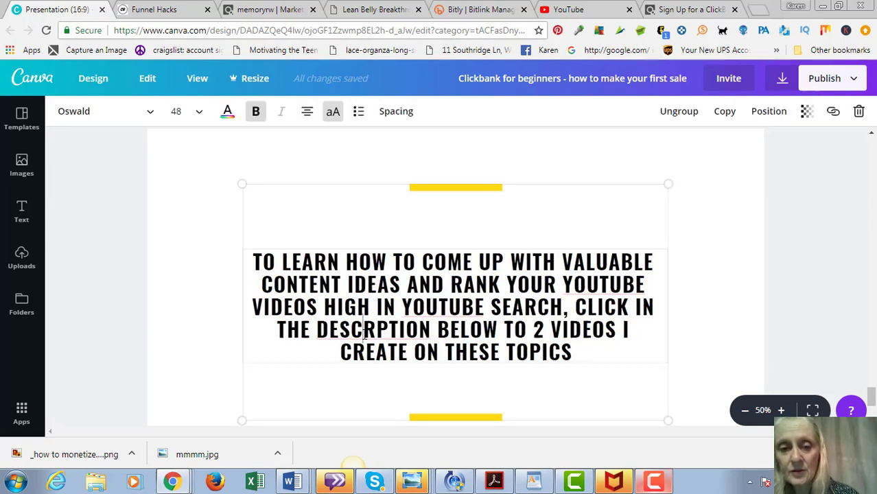
text(i)
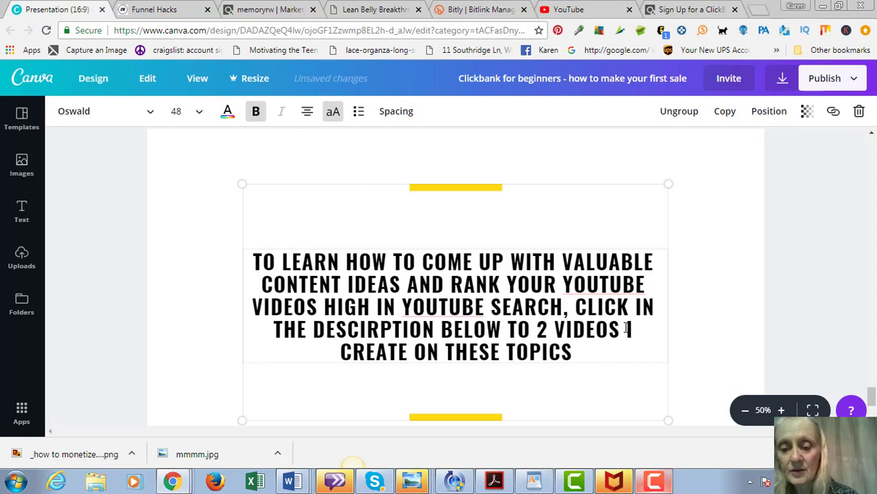
key(BackSpace)
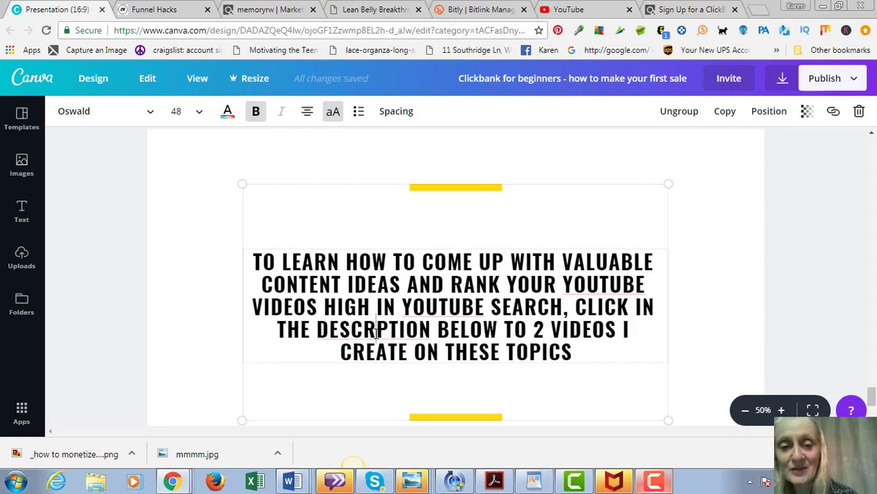
text(i)
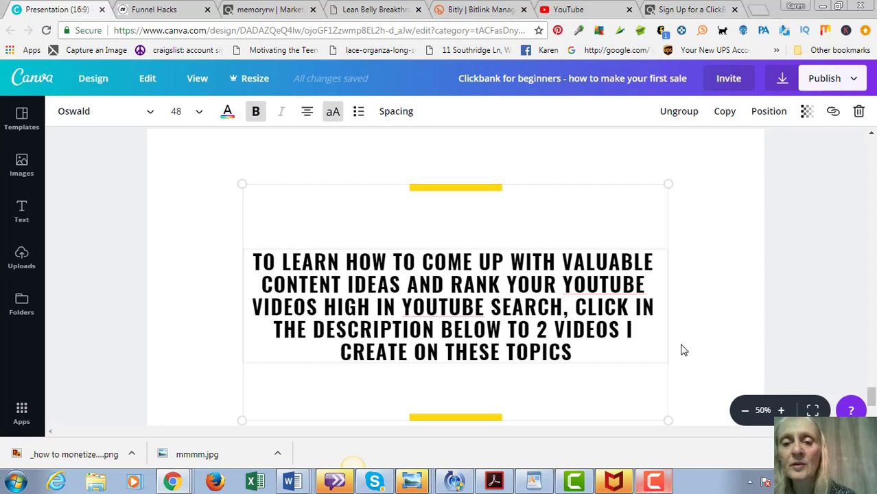
scroll(685, 351, down, 2)
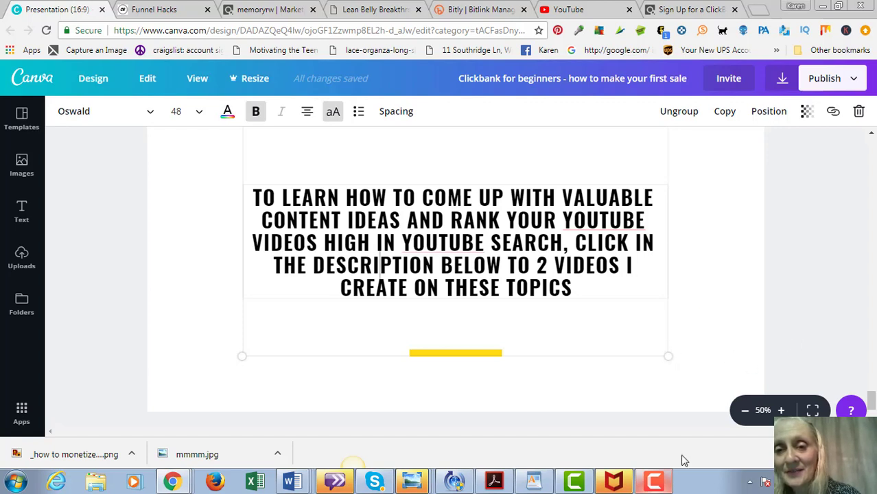
click(654, 484)
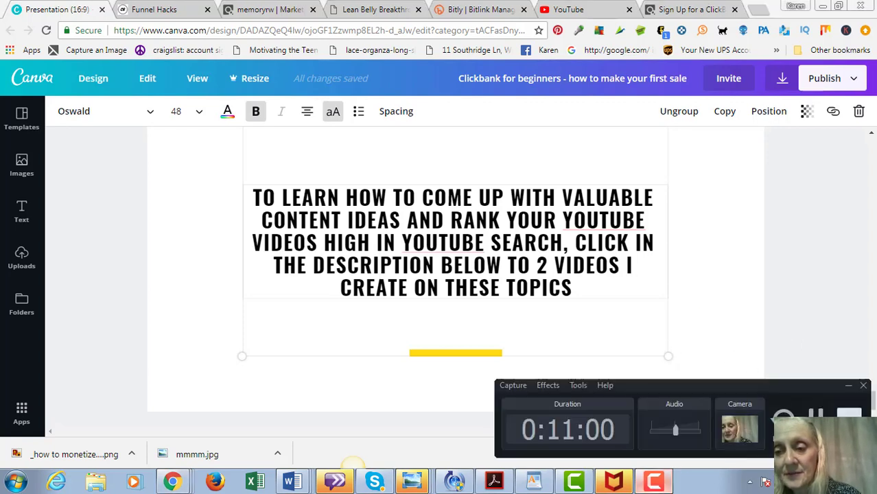